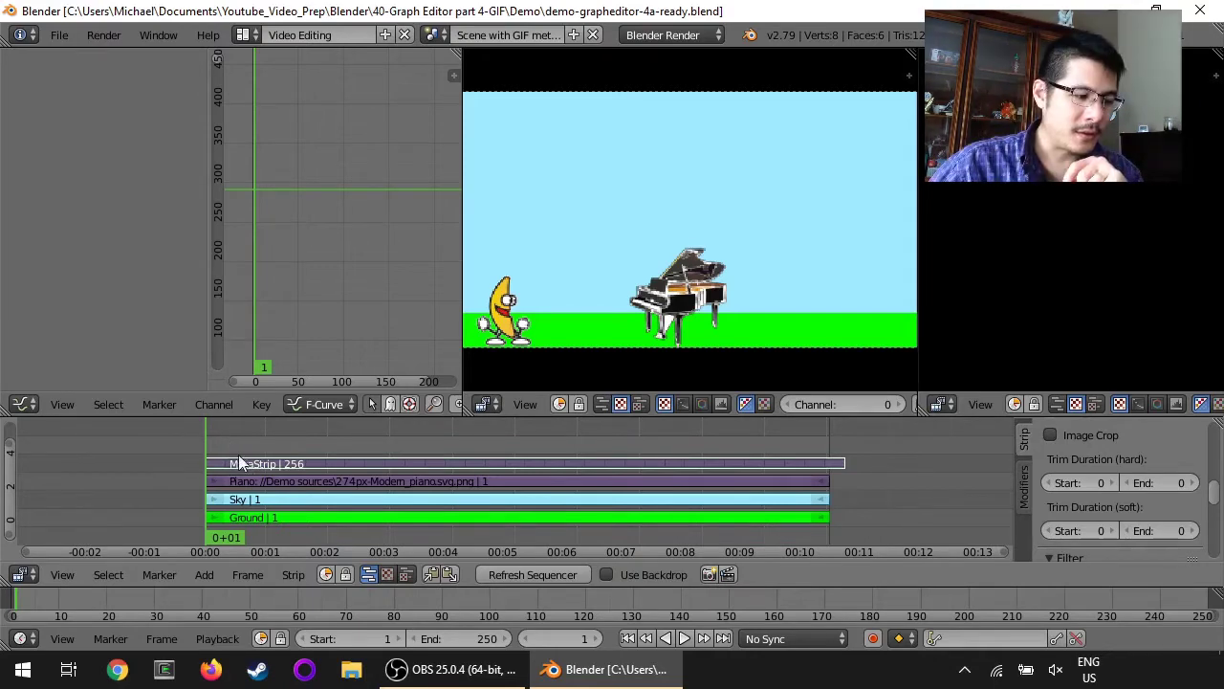
Play back the banana and piano scene briefly, and stop the playback.
left_click(685, 638)
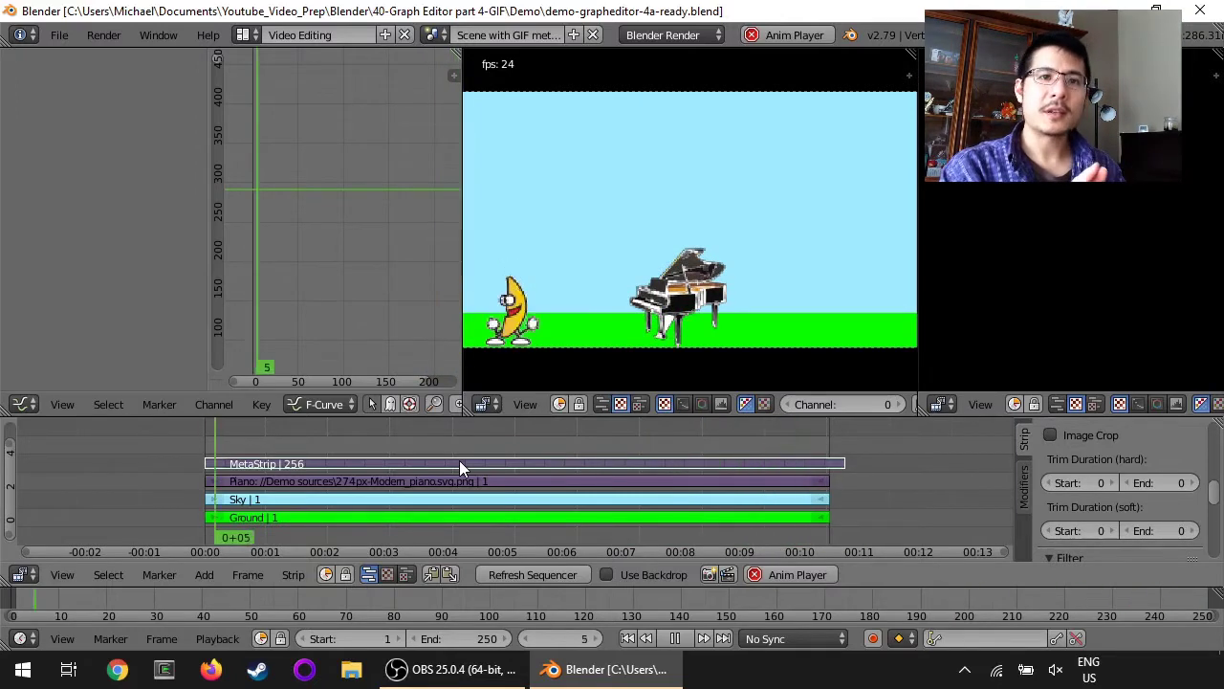
key("Escape")
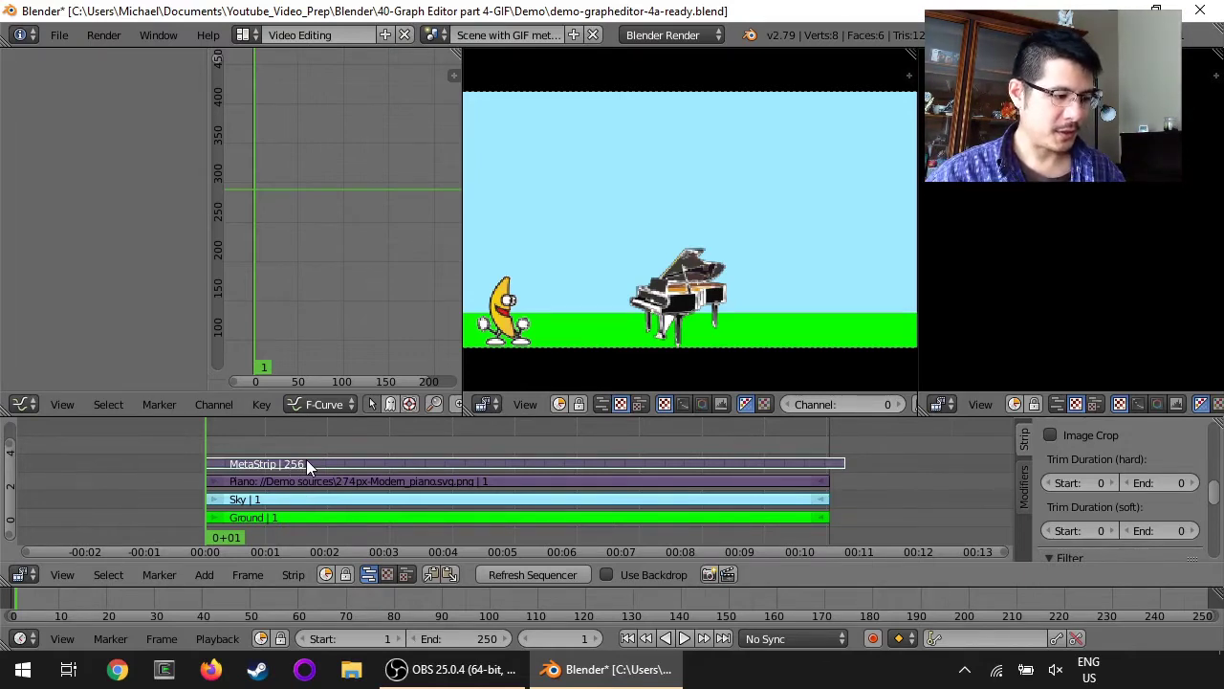
Enter the MetaStrip for editing and scrub through the image strips inside it to frame 137.
key("Tab")
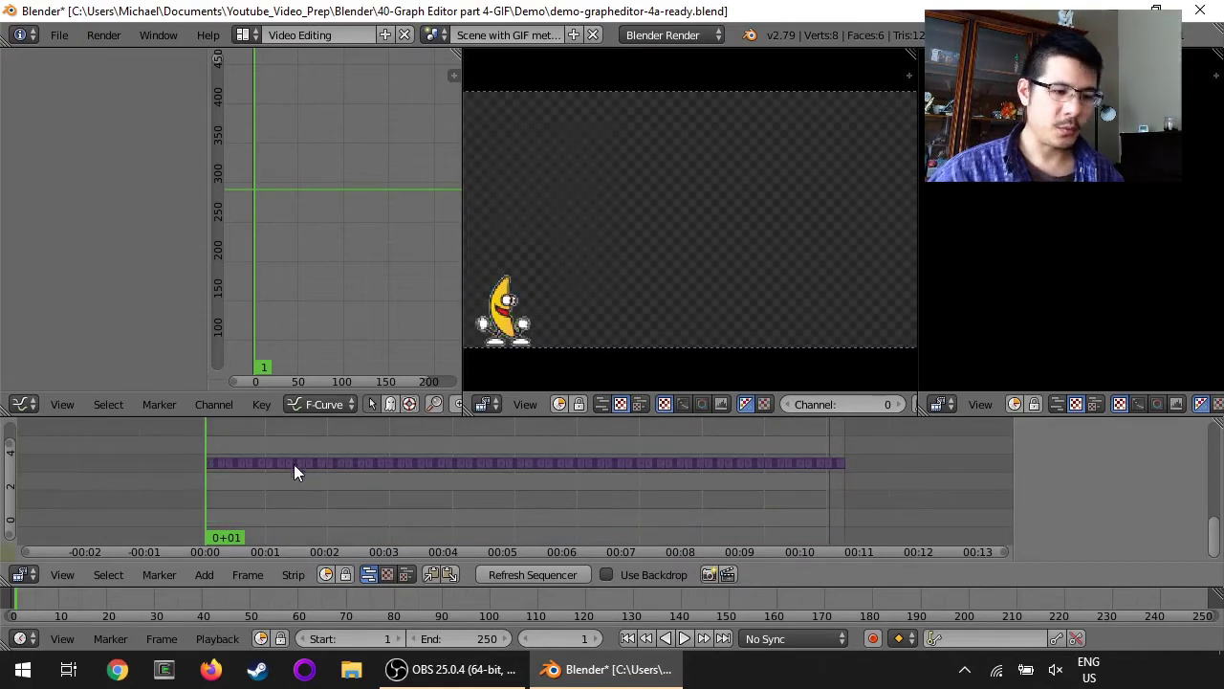
left_click_drag(223, 451, 269, 463)
key("Home")
scroll(432, 498, "up", 8)
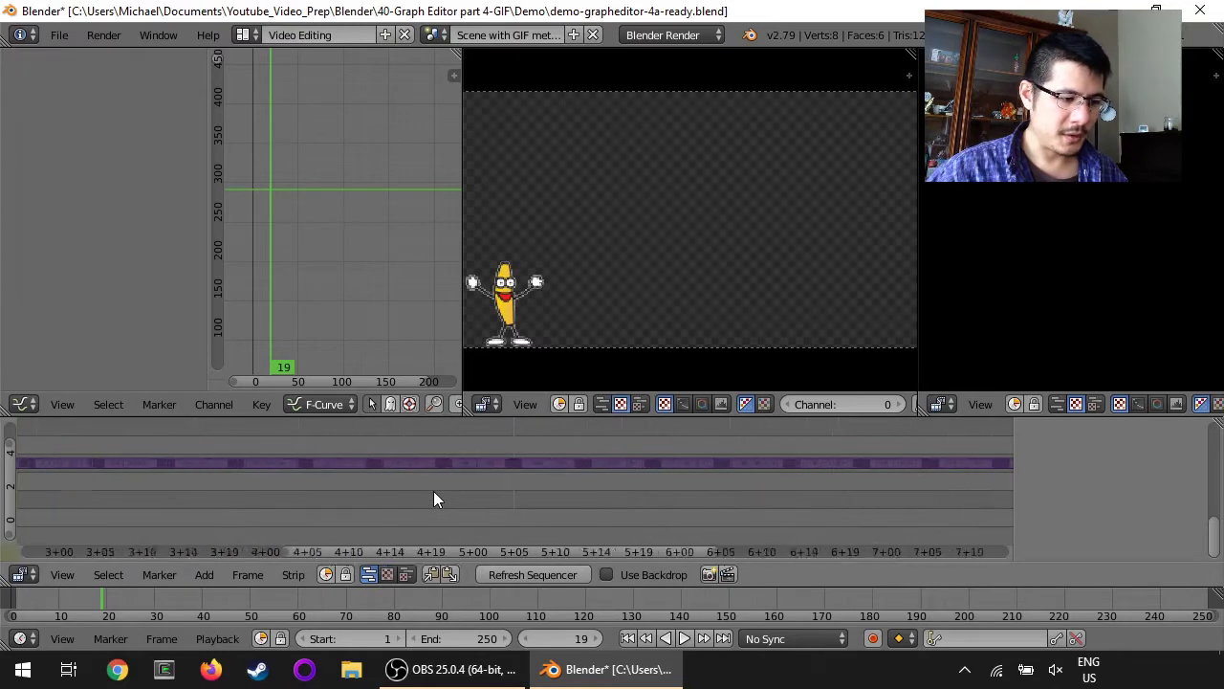
left_click_drag(236, 438, 776, 436)
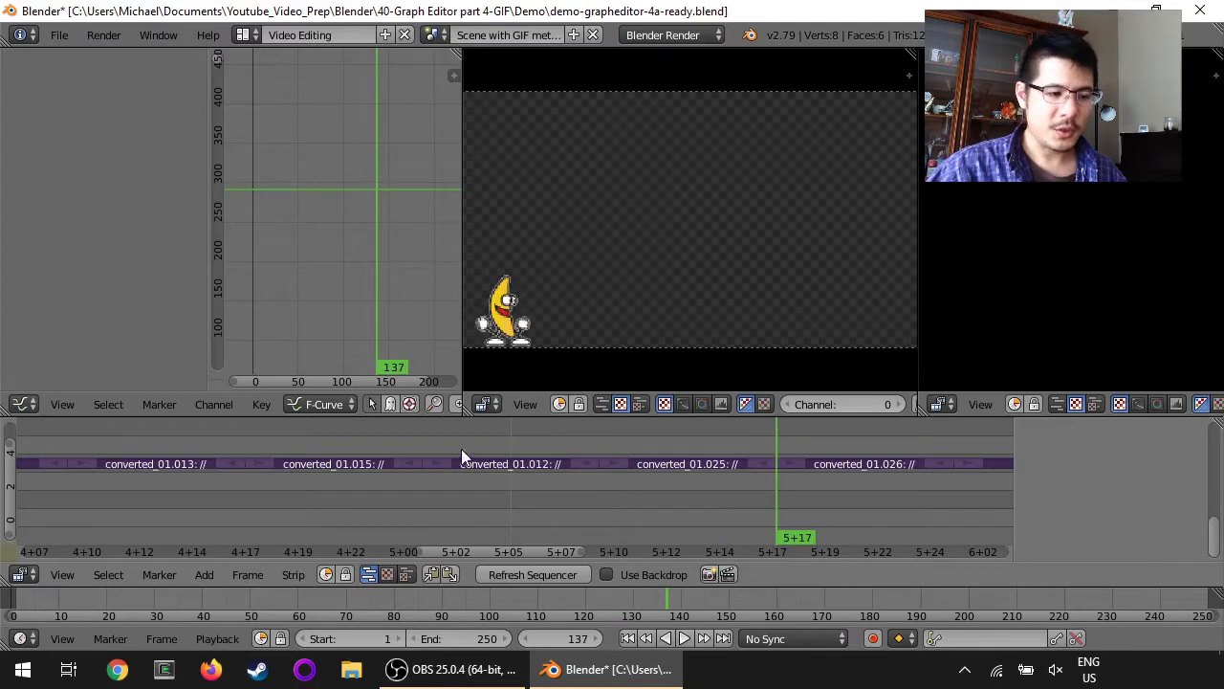
Select the converted_01.012 strip and enlarge the sequencer area to show its length and source settings.
right_click(515, 465)
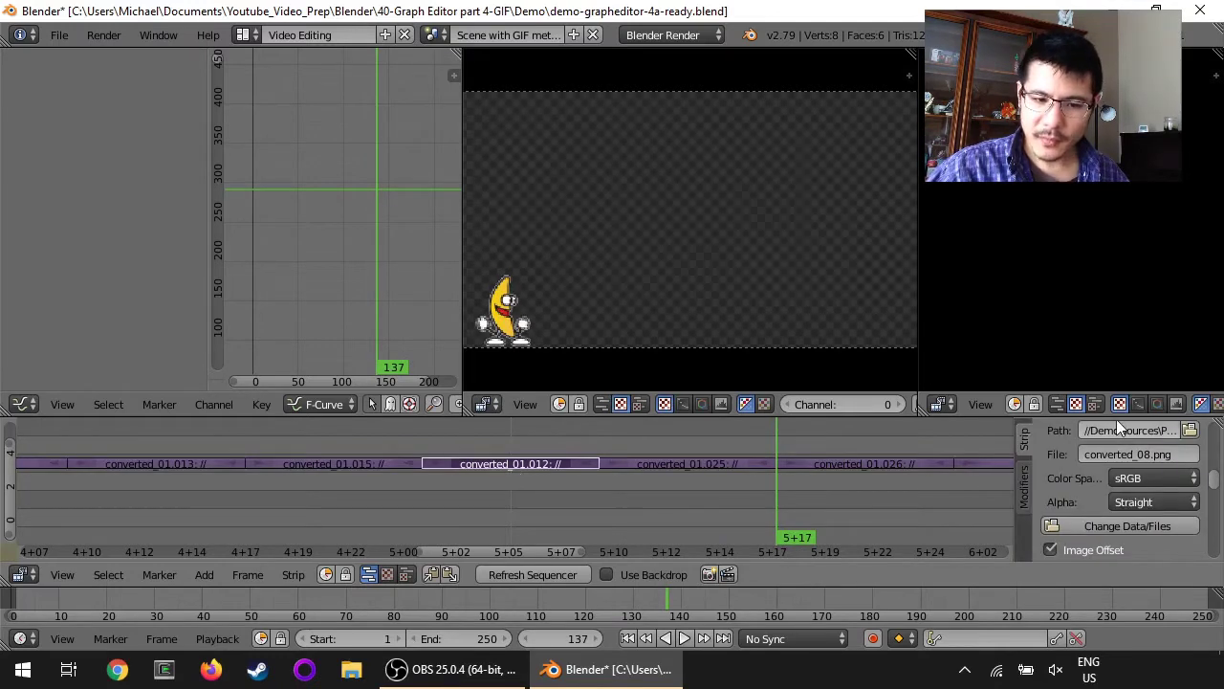
left_click_drag(1116, 418, 1117, 372)
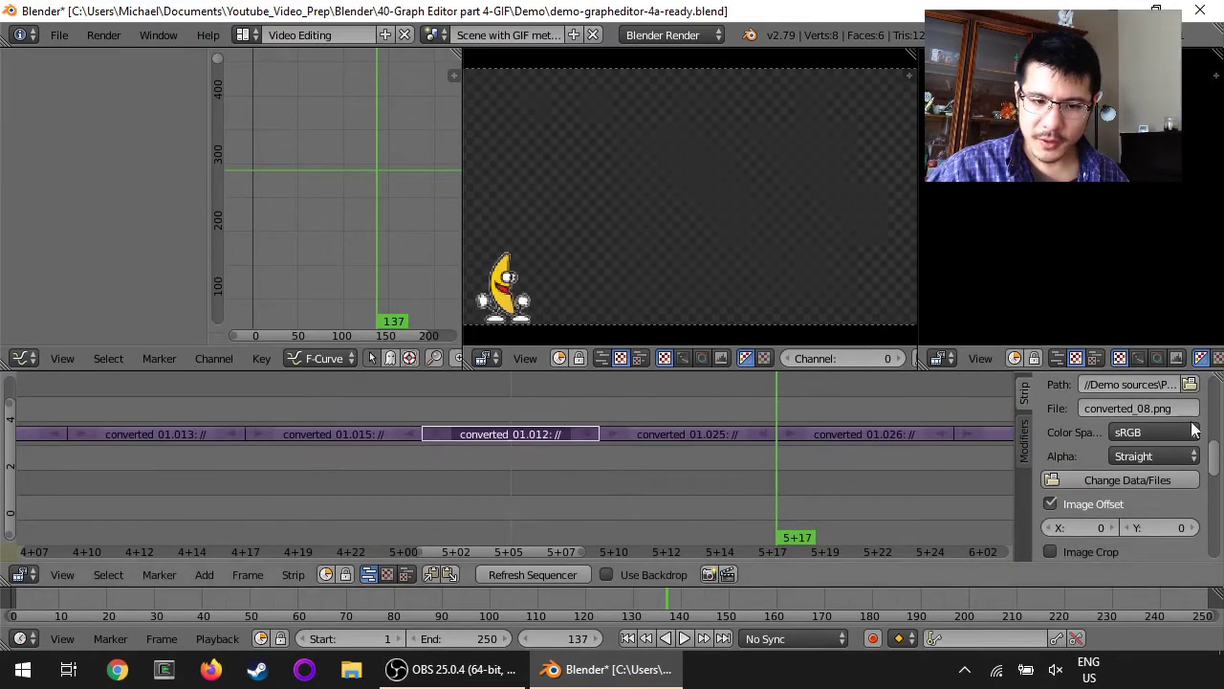
scroll(1215, 448, "up", 2)
left_click_drag(1214, 448, 1213, 426)
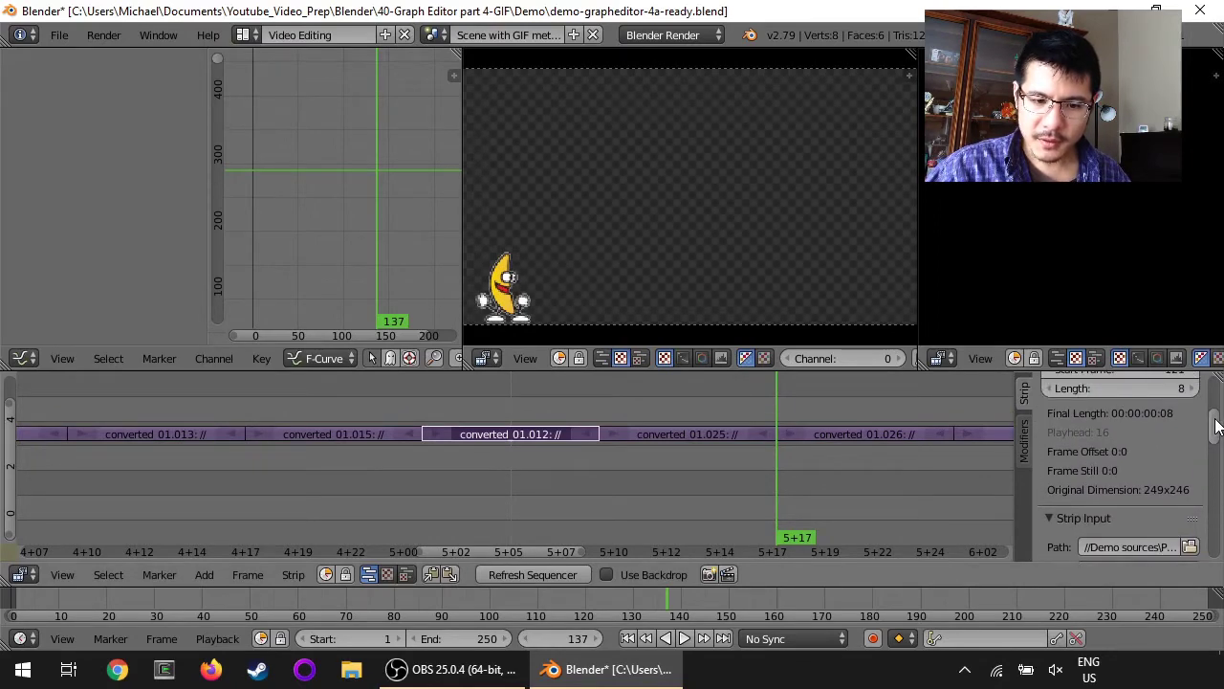
scroll(1214, 424, "down", 2)
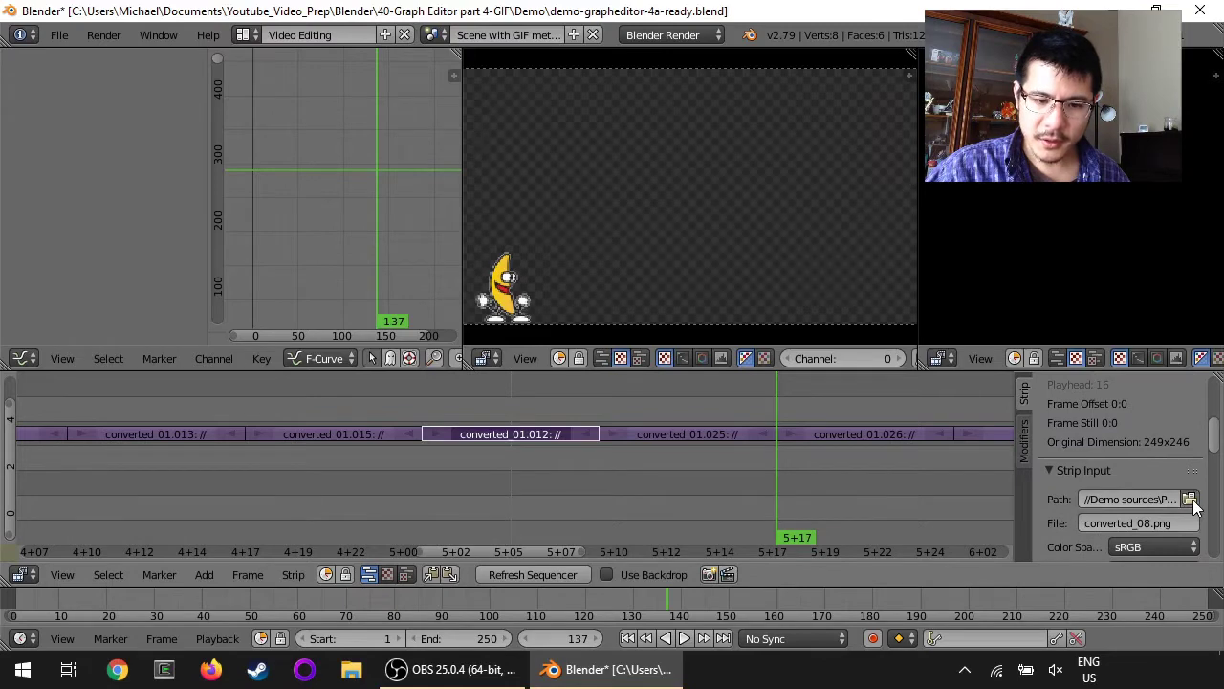
Browse the strip's source folder PBJT to examine the PNG frames it uses.
left_click(1190, 500)
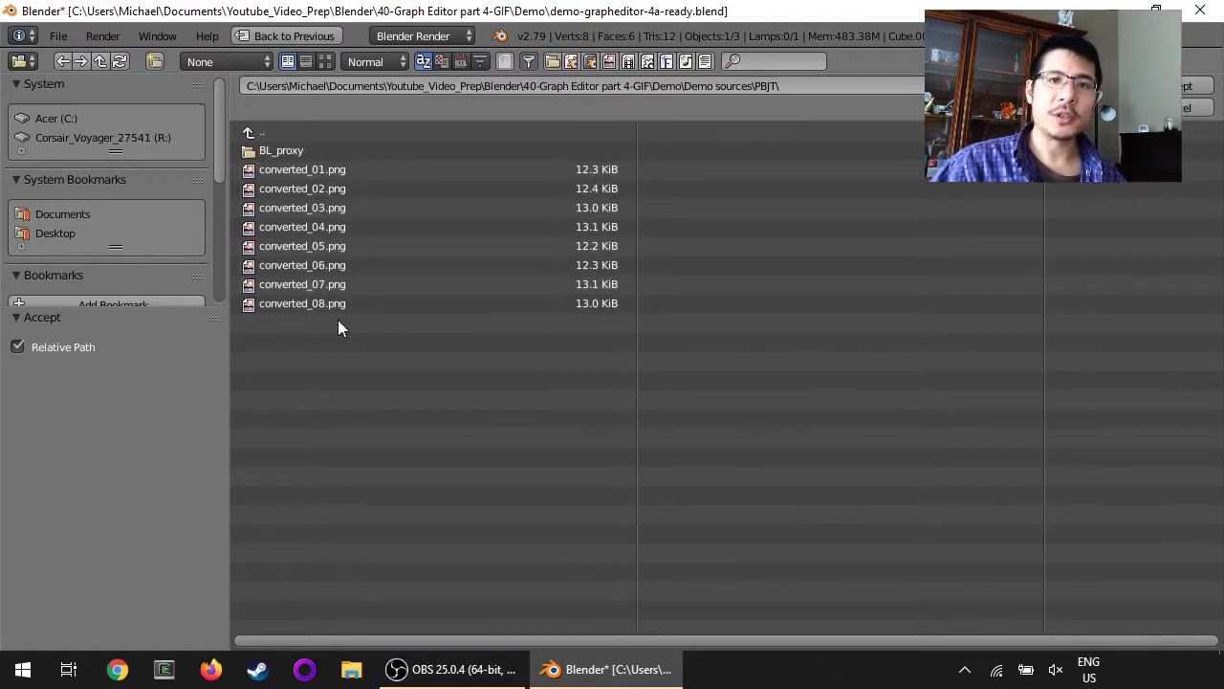
left_click(303, 304)
left_click(1191, 86)
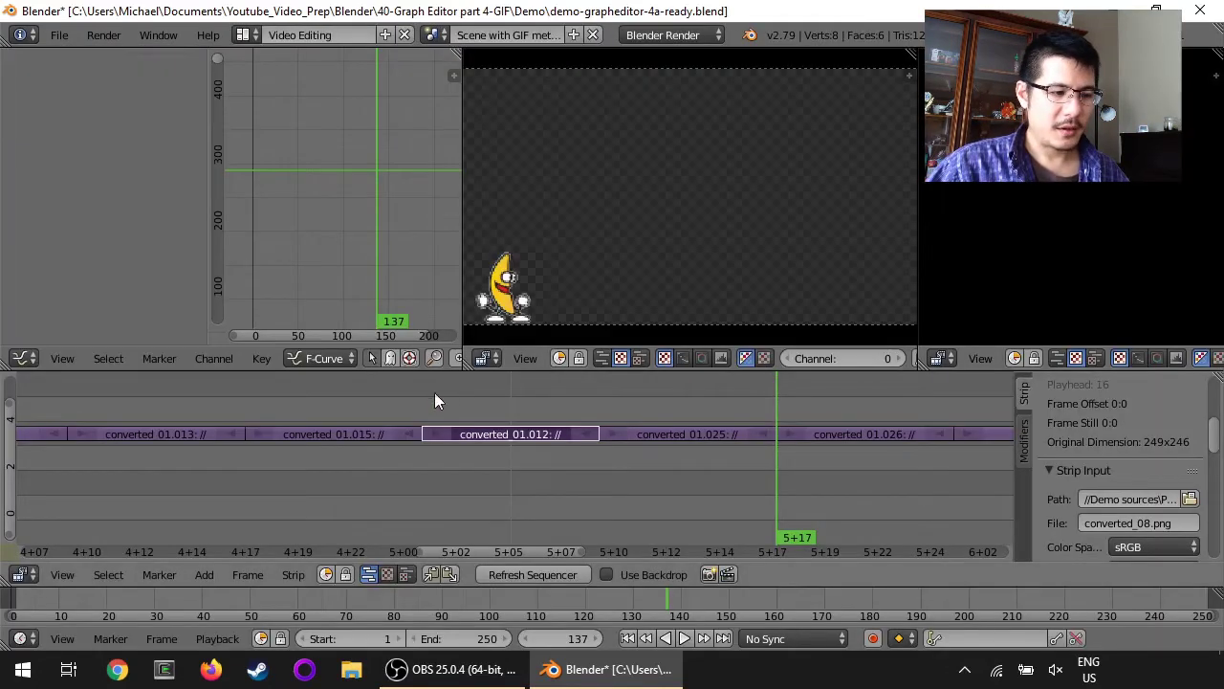
Scrub across the whole row of repeated image strips to preview the looping banana dance.
left_click_drag(435, 392, 775, 383)
scroll(775, 383, "down", 3)
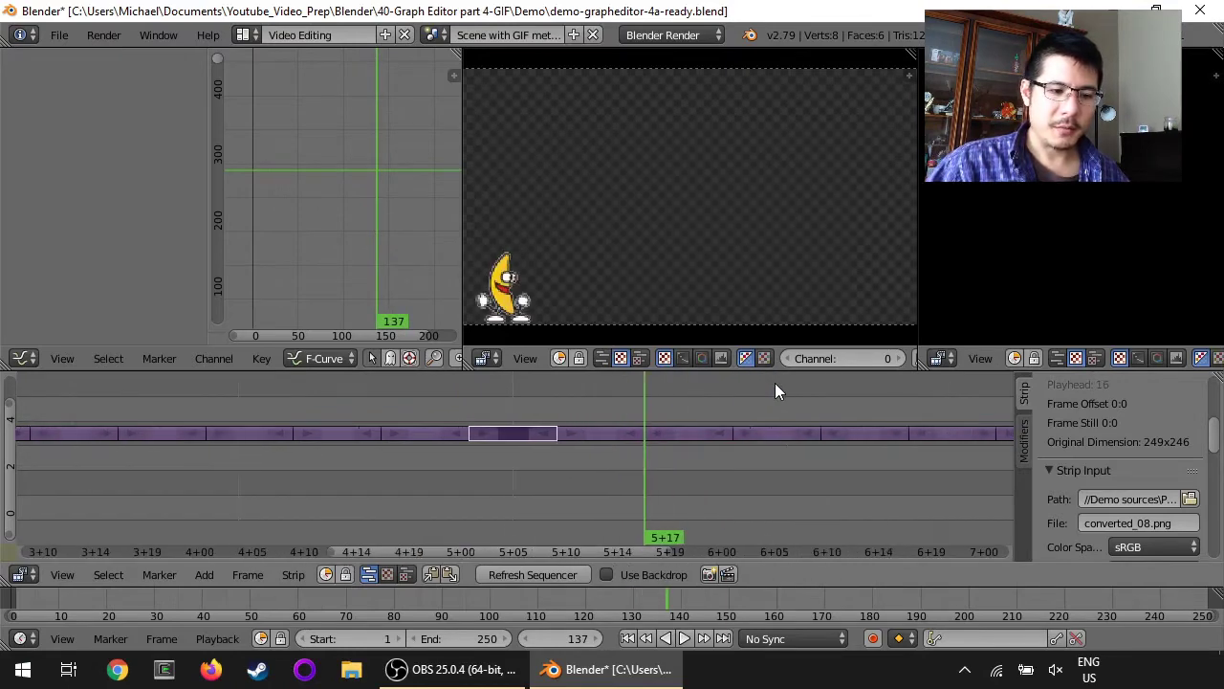
scroll(509, 391, "down", 6)
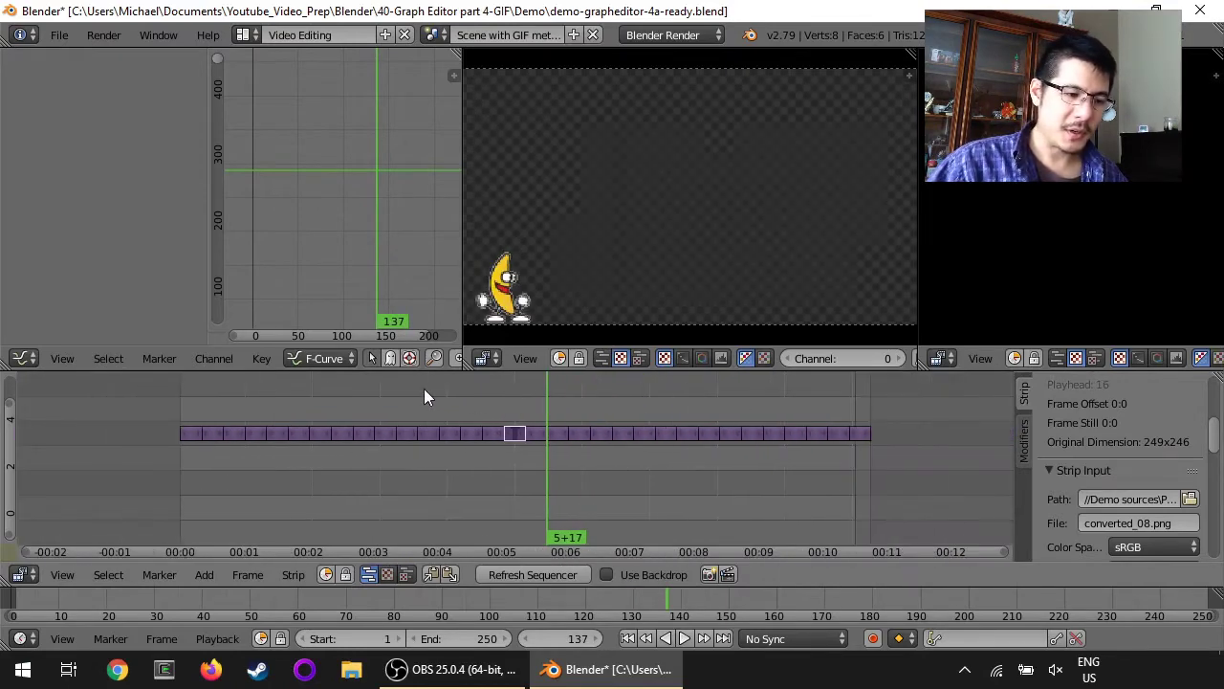
left_click_drag(424, 388, 760, 394)
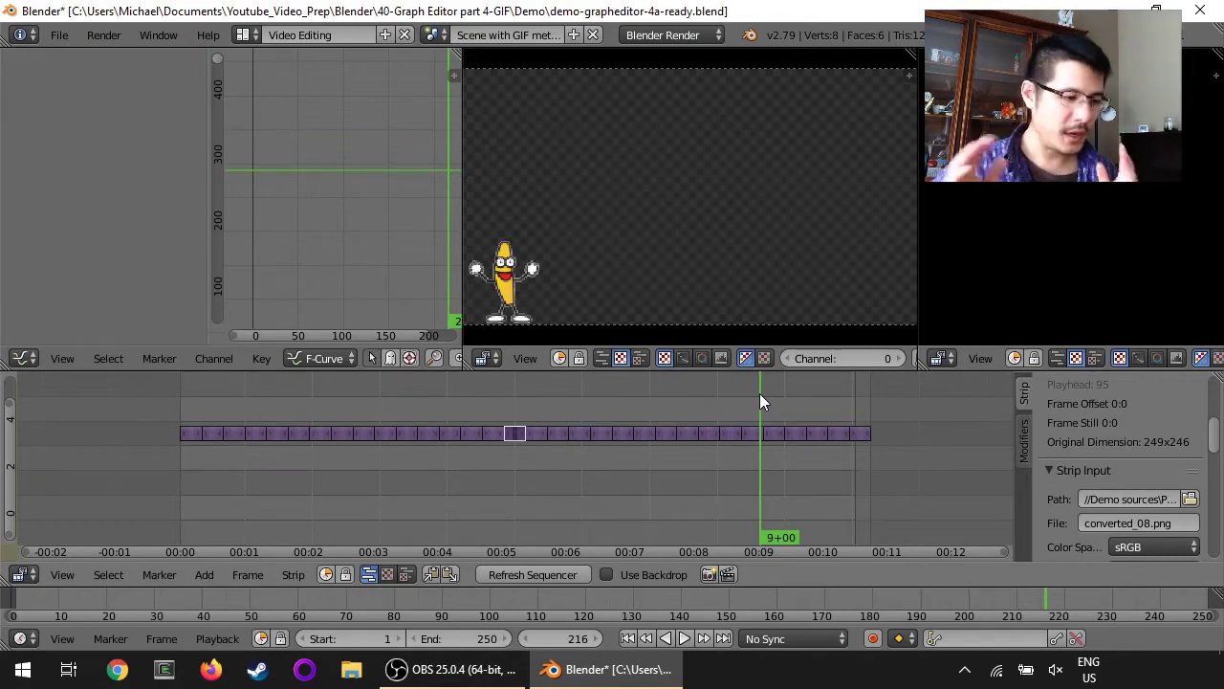
left_click_drag(759, 402, 548, 421)
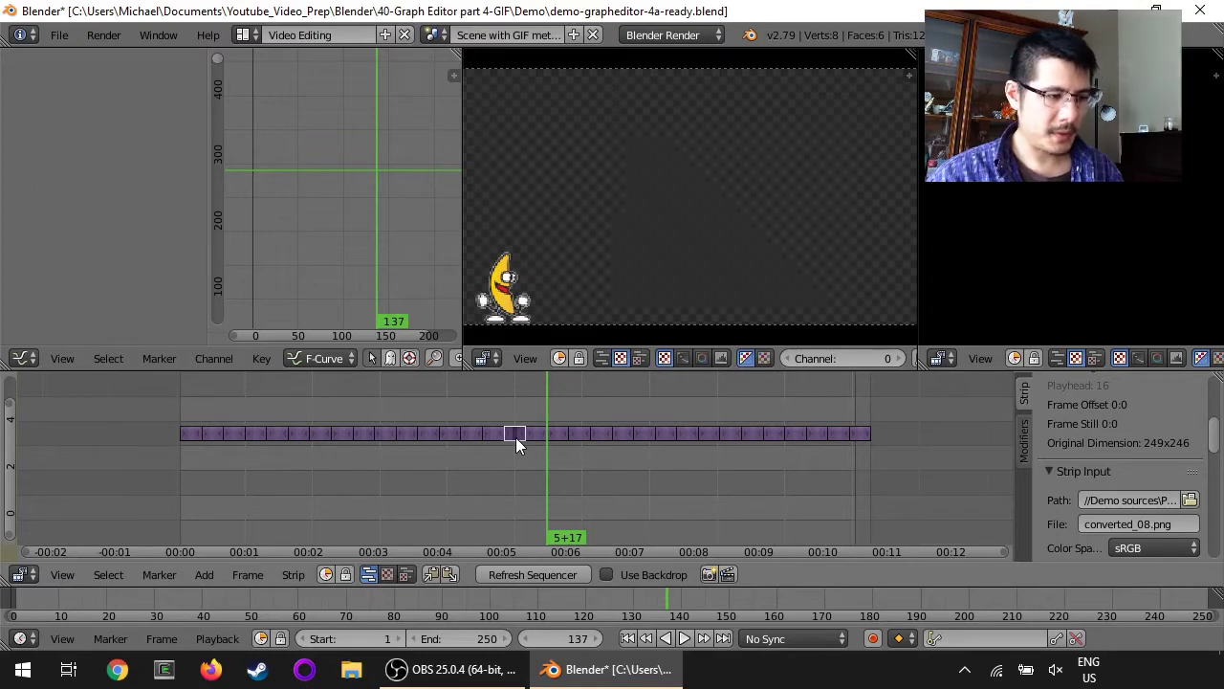
Create a new scene using Copy Settings and go to its first frame.
left_click(574, 35)
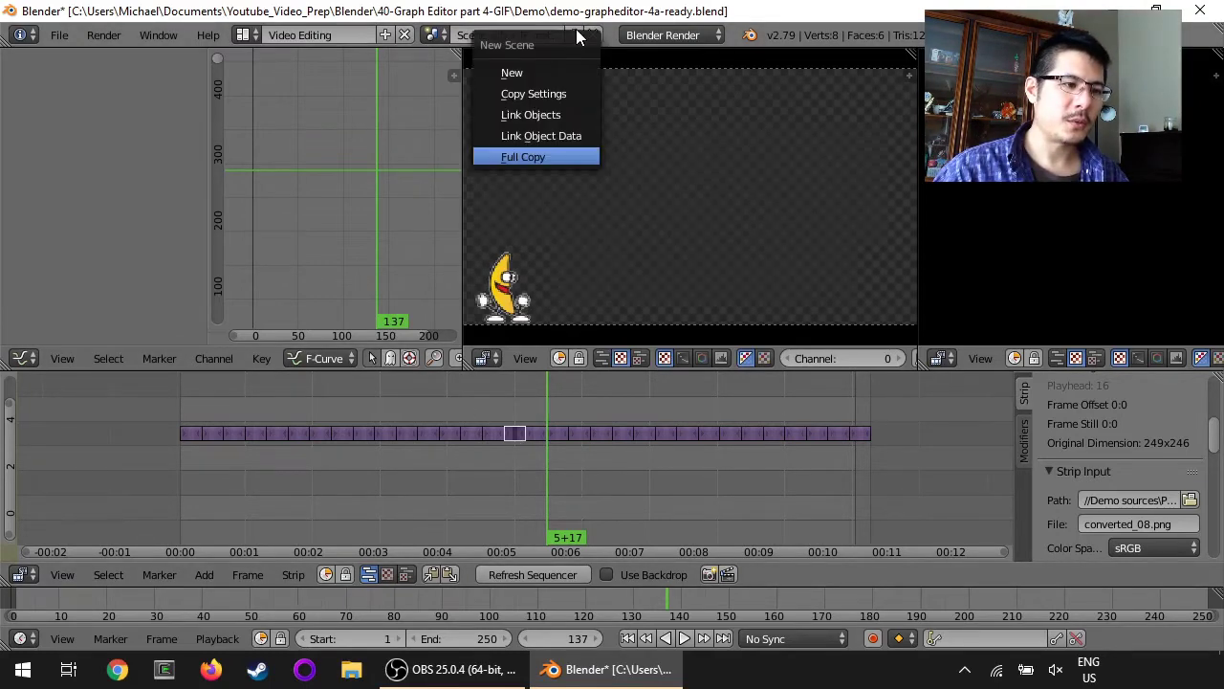
left_click(540, 91)
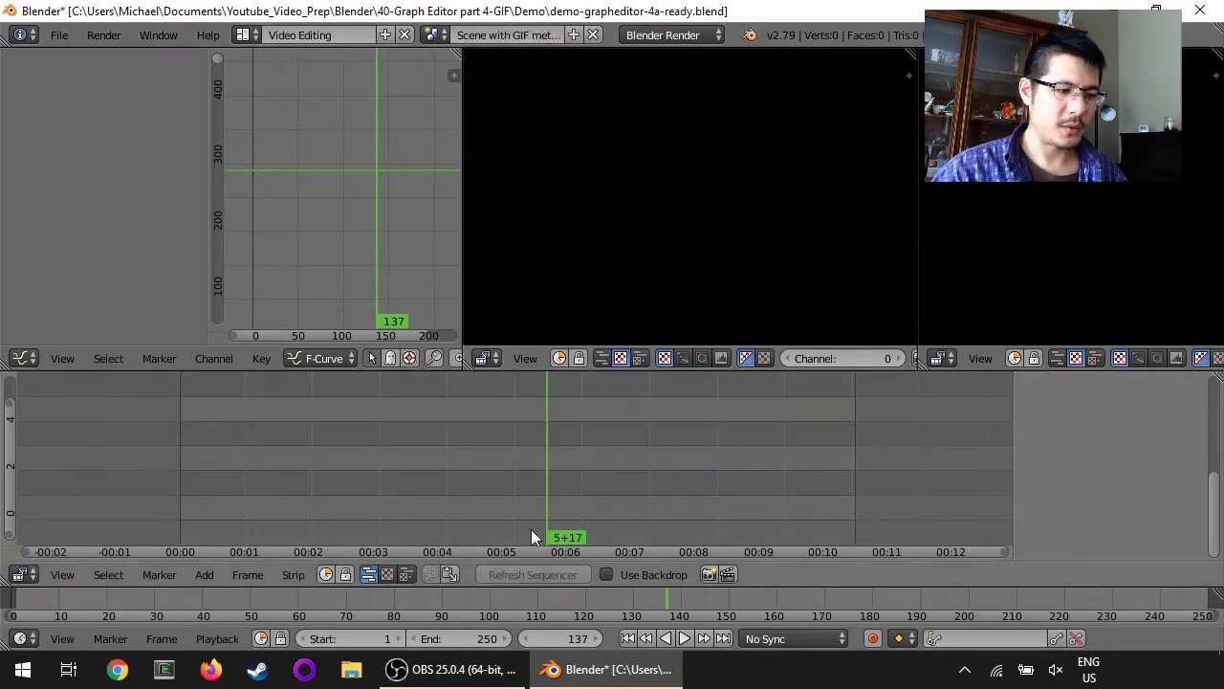
left_click(628, 638)
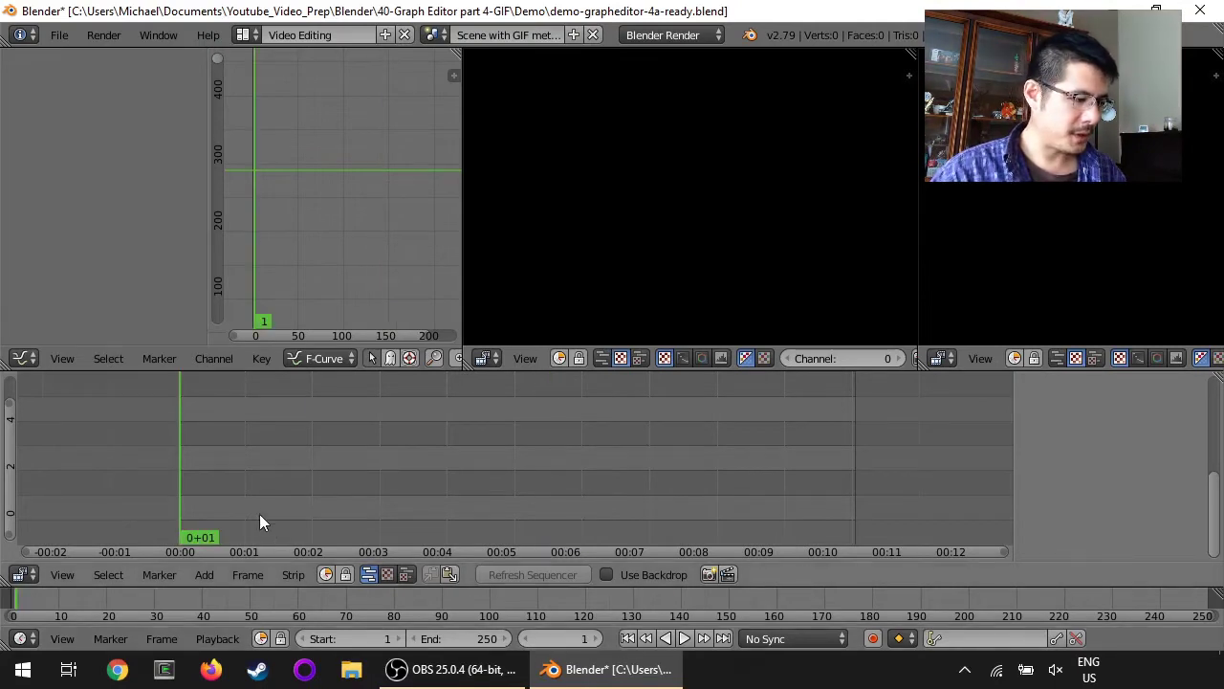
Paste the copied banana image strip, snap its start to frame 1, and scrub past its end.
key("ctrl+v")
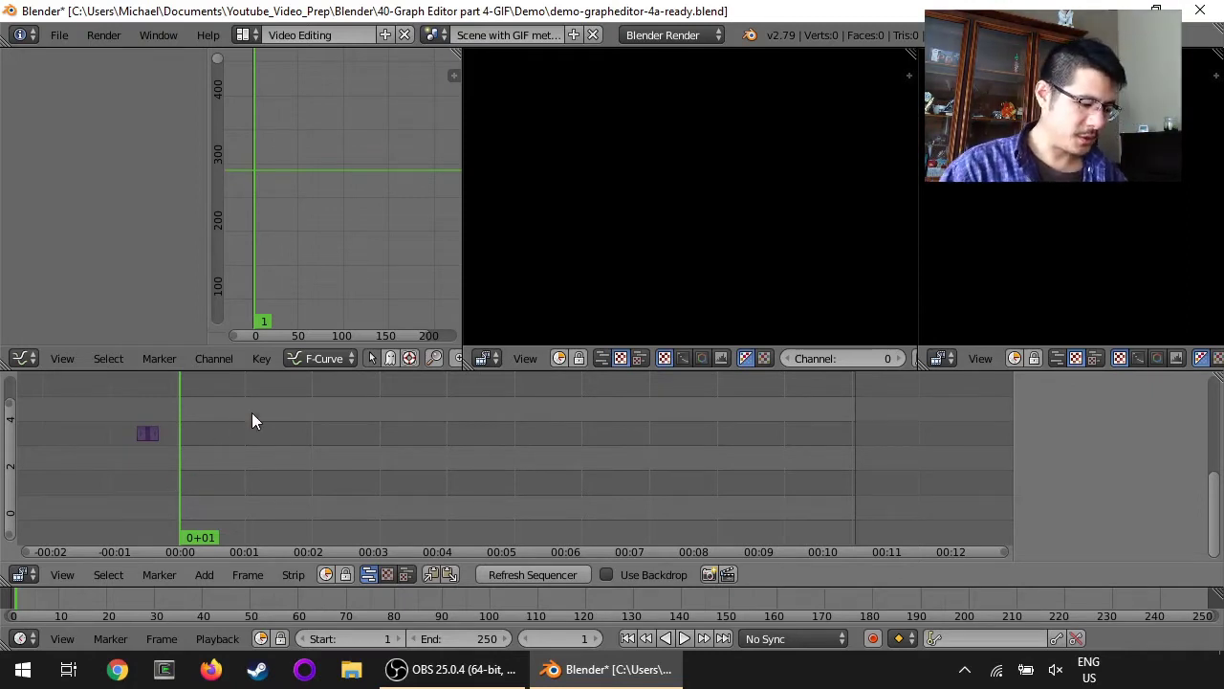
key("shift+s")
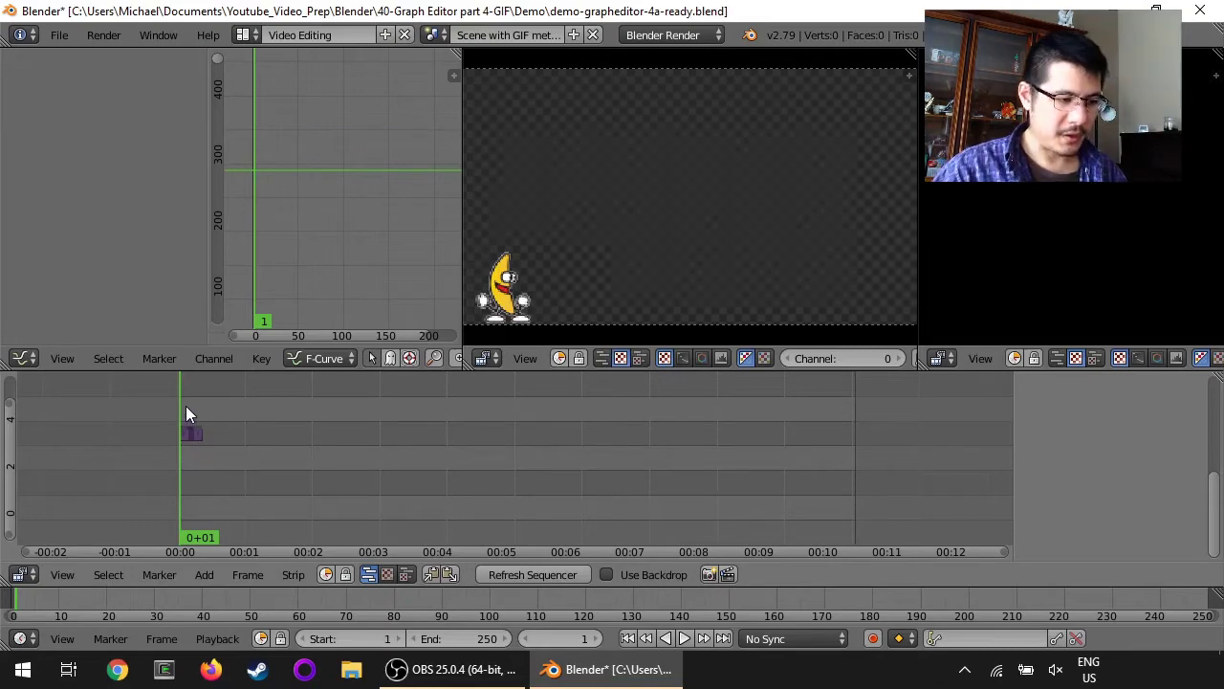
scroll(186, 407, "up", 7)
middle_click_drag(181, 412, 445, 417)
scroll(289, 449, "up", 3)
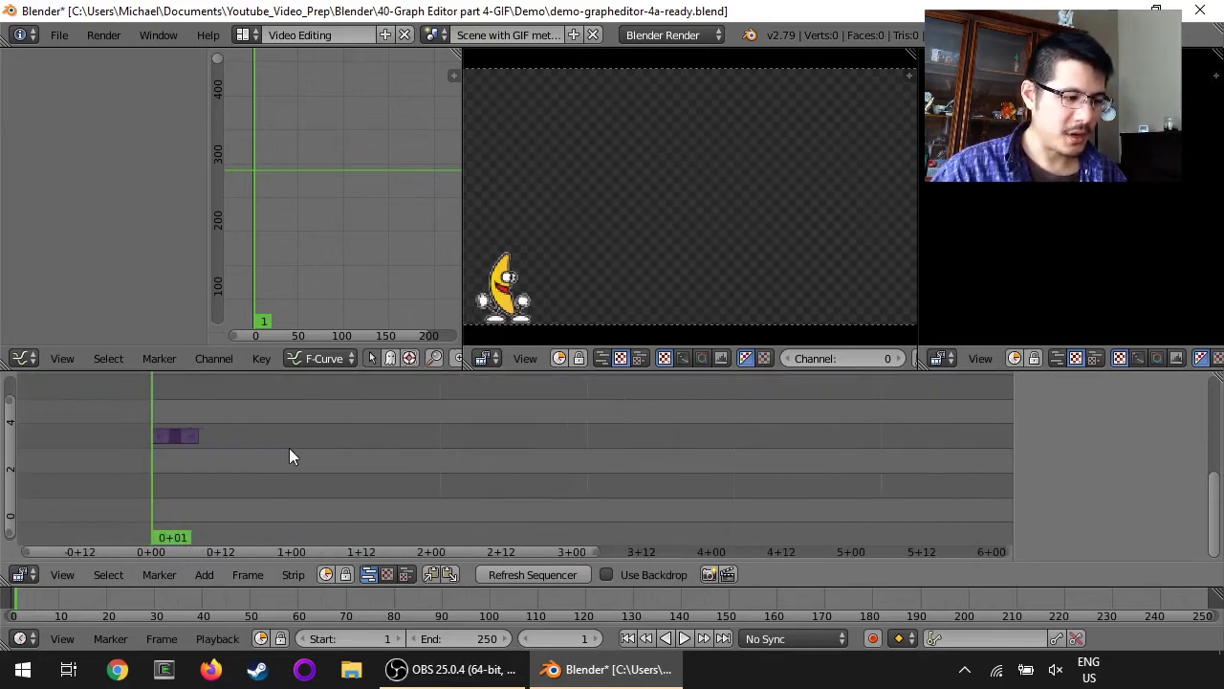
left_click_drag(157, 407, 250, 408)
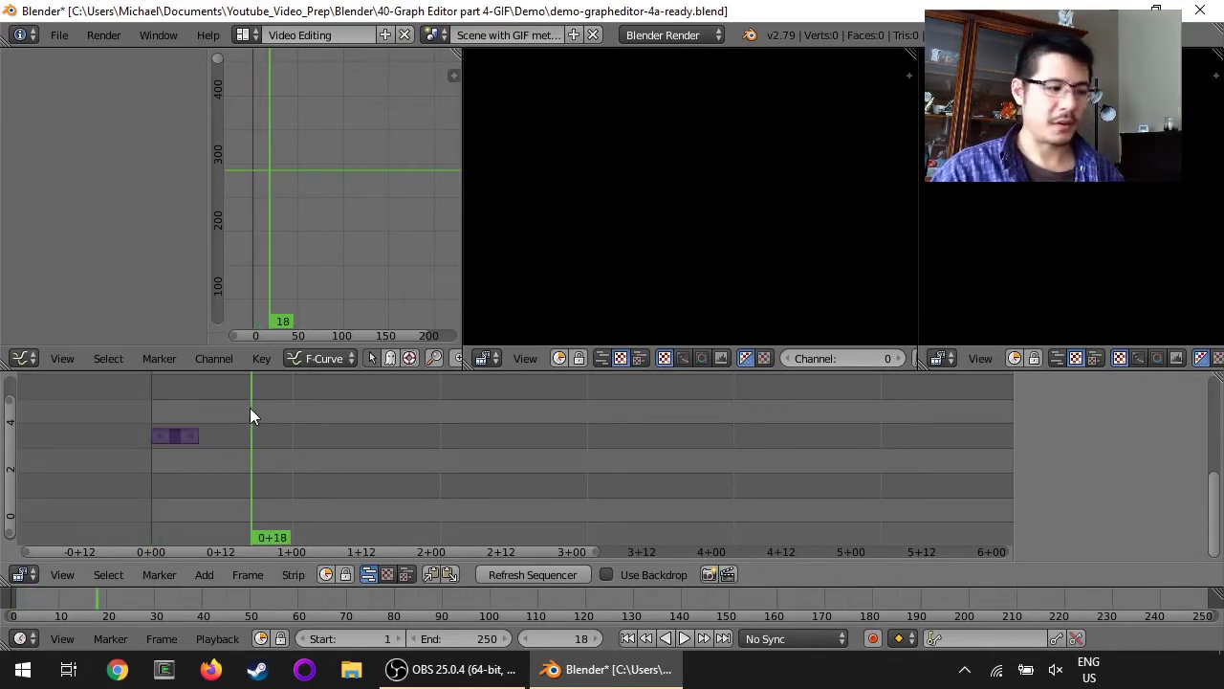
Extend the end handle of the banana image strip to frame 257.
scroll(250, 407, "down", 8)
scroll(595, 425, "down", 2)
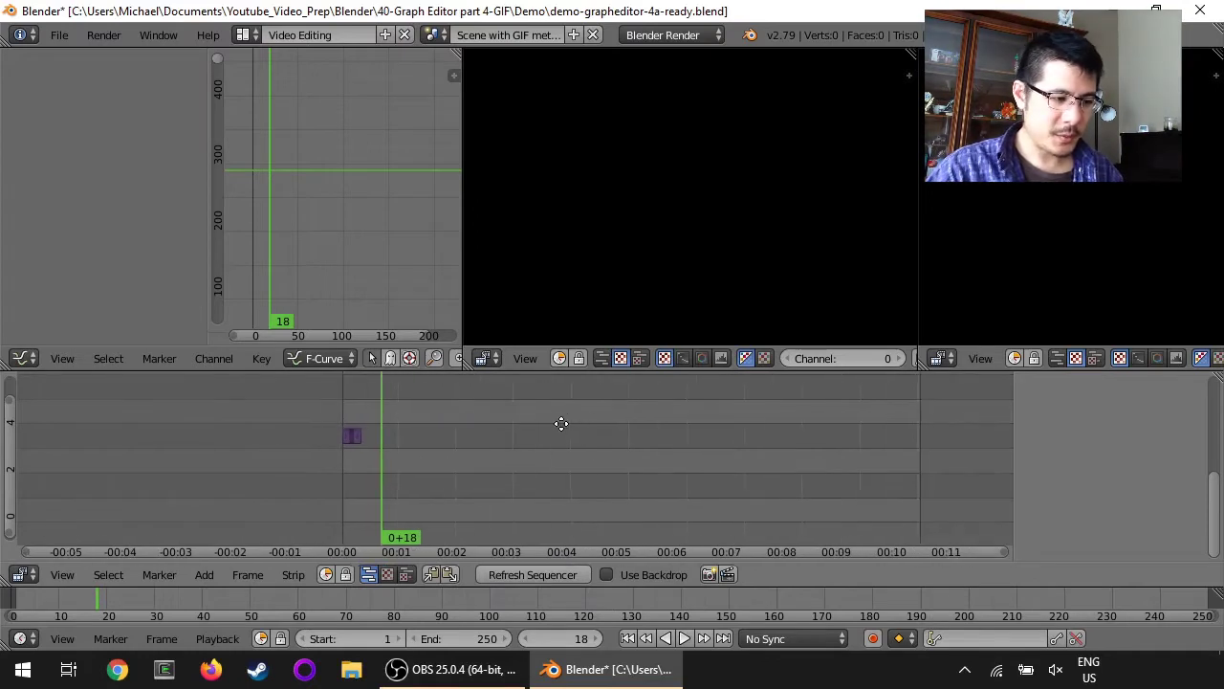
right_click_drag(340, 436, 912, 432)
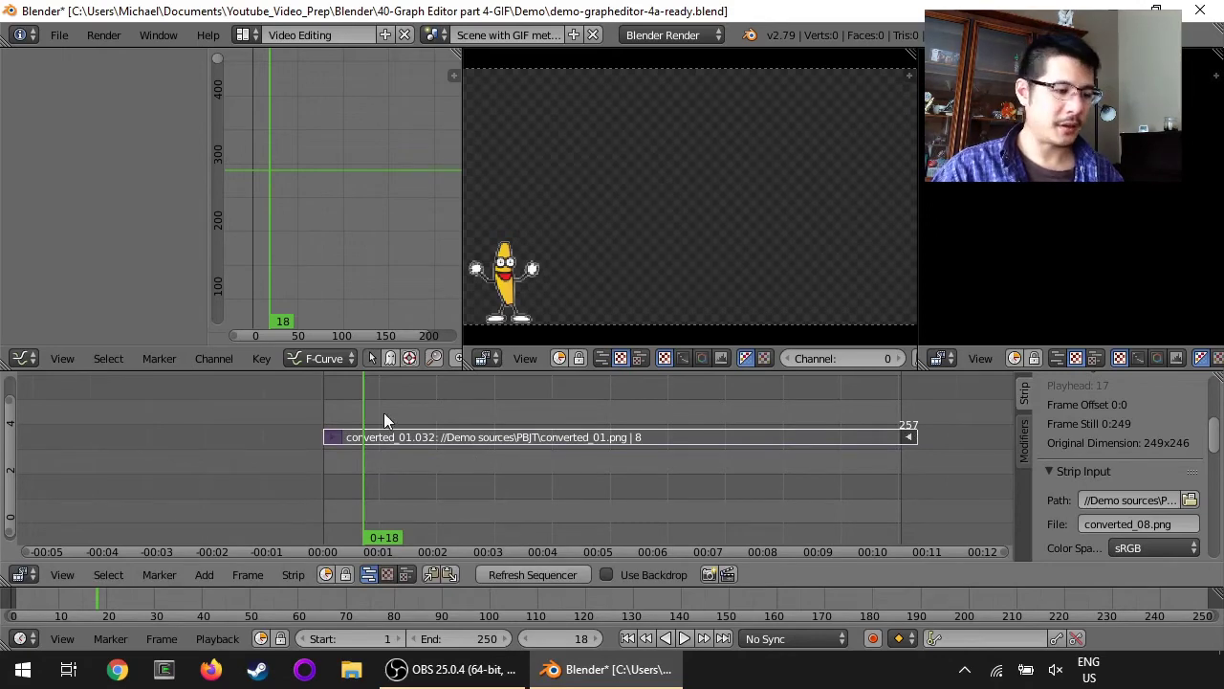
scroll(373, 425, "up", 2)
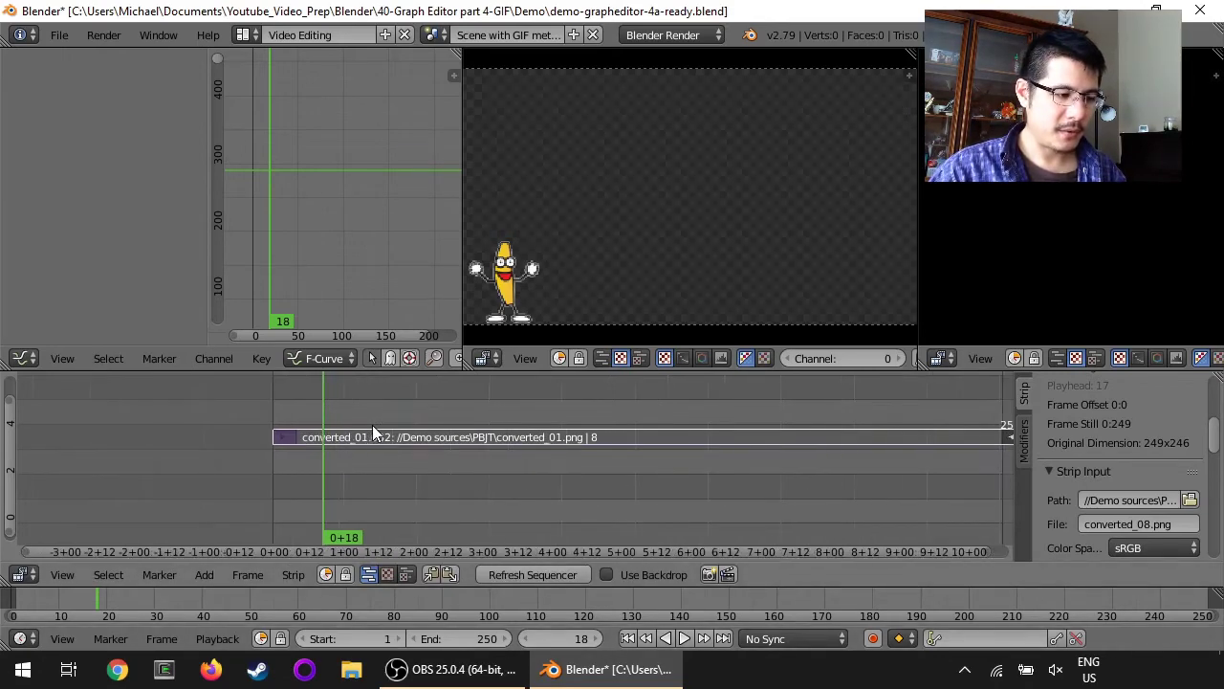
scroll(372, 425, "down", 2)
middle_click_drag(378, 416, 365, 428)
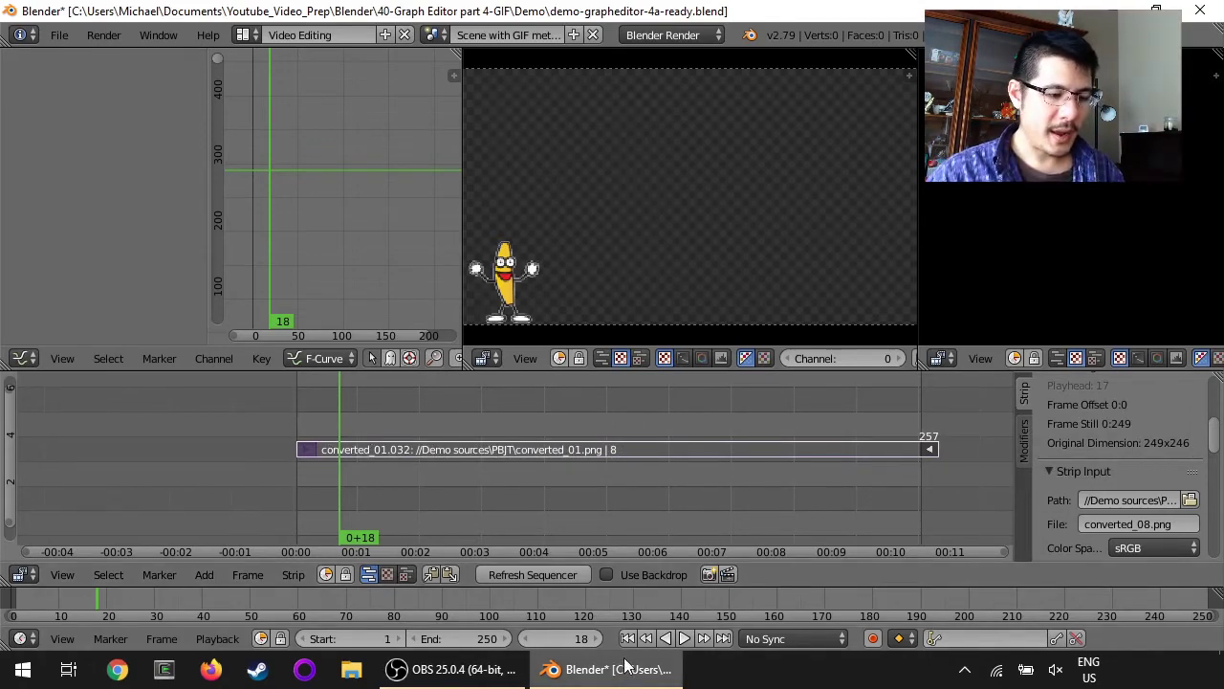
Return to frame 1 and add a Speed effect strip over the extended banana strip.
key("shift+Left")
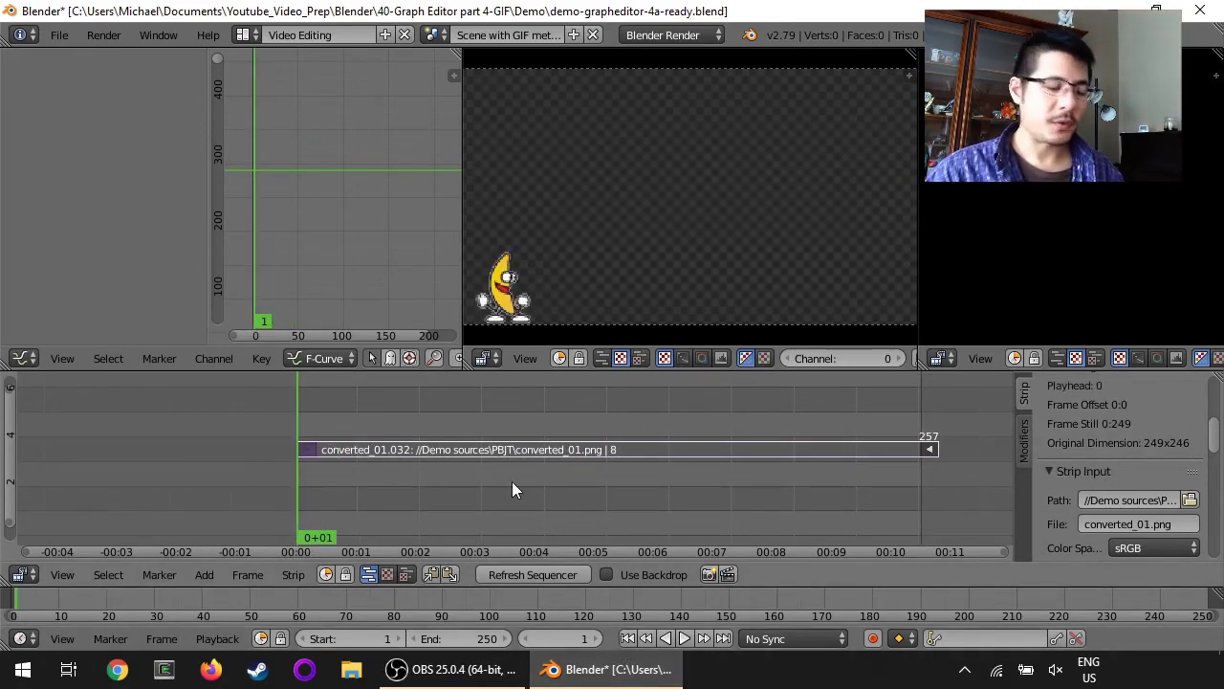
left_click(281, 575)
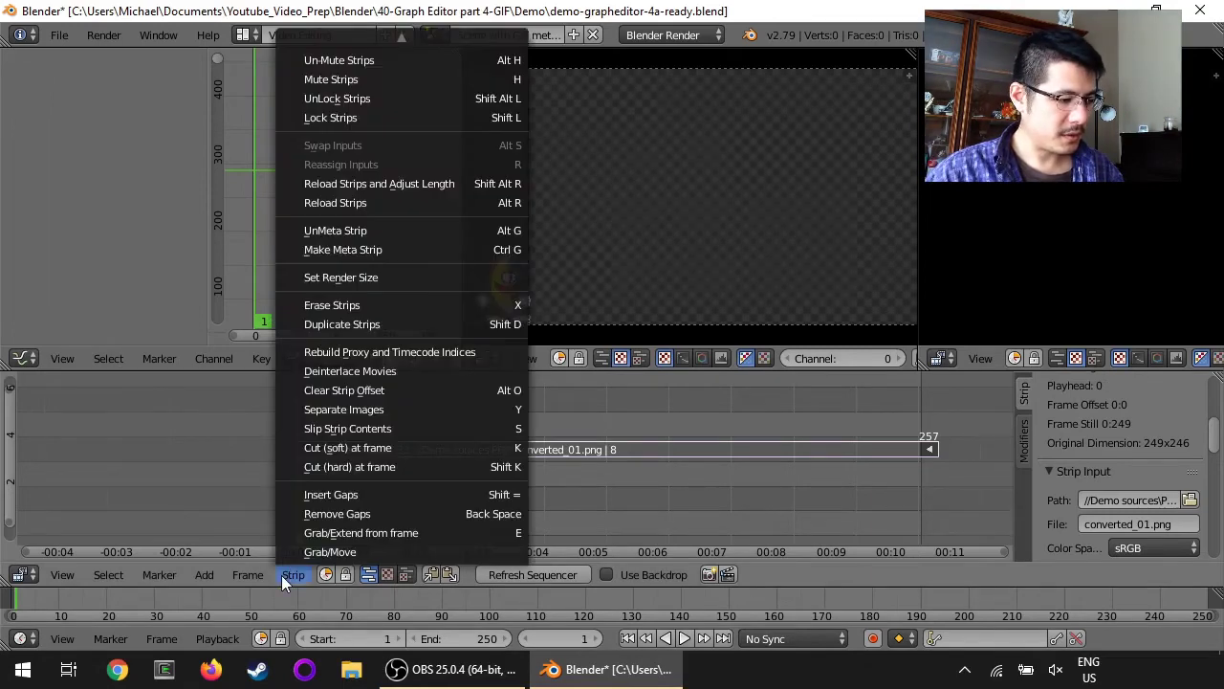
mouse_move(196, 572)
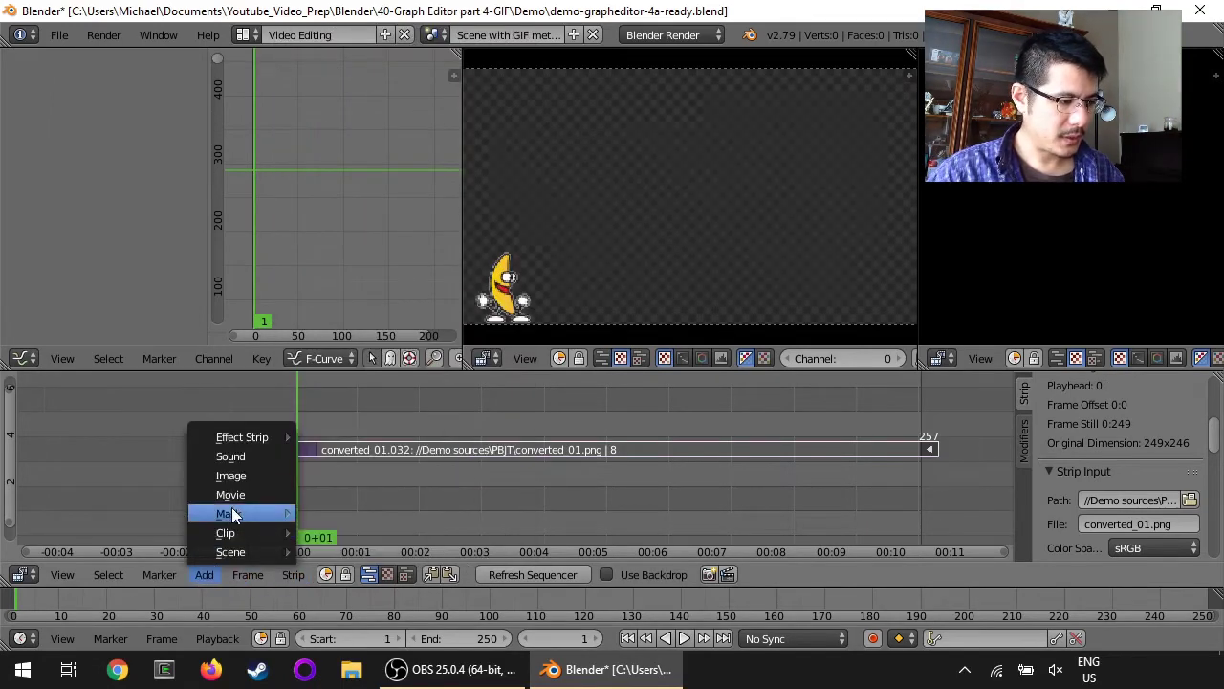
mouse_move(241, 438)
left_click(376, 400)
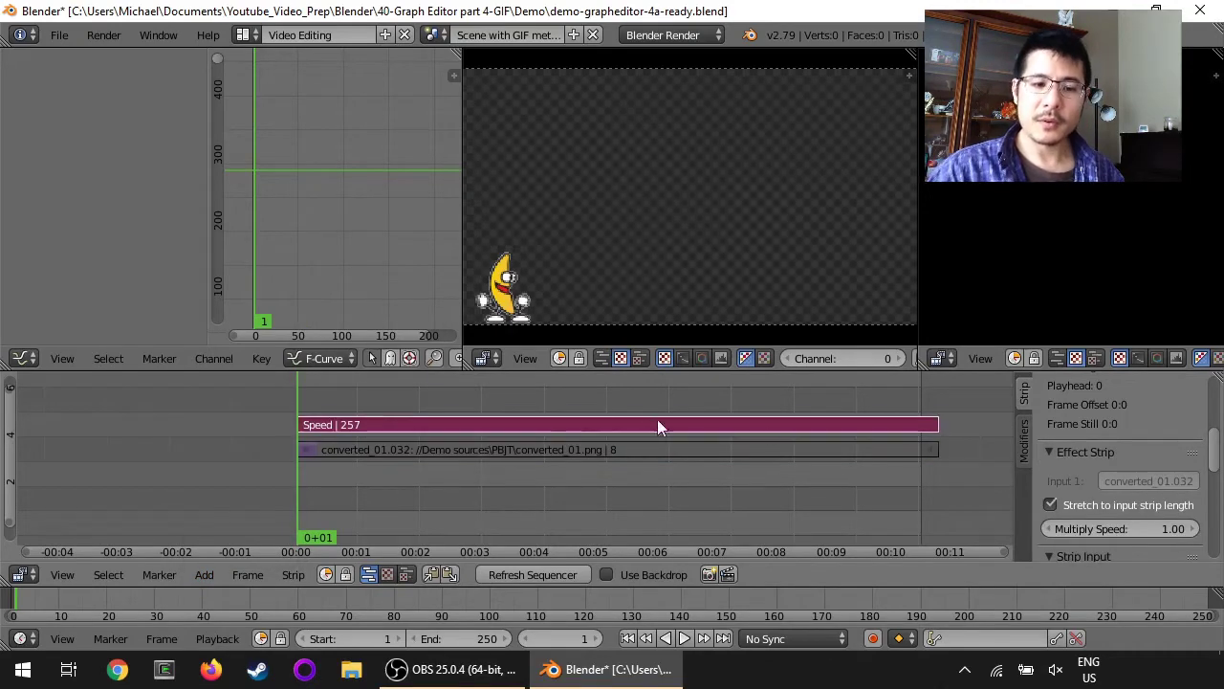
Turn off Stretch to input strip length and Use as speed for the Speed effect.
left_click_drag(1211, 445, 1213, 456)
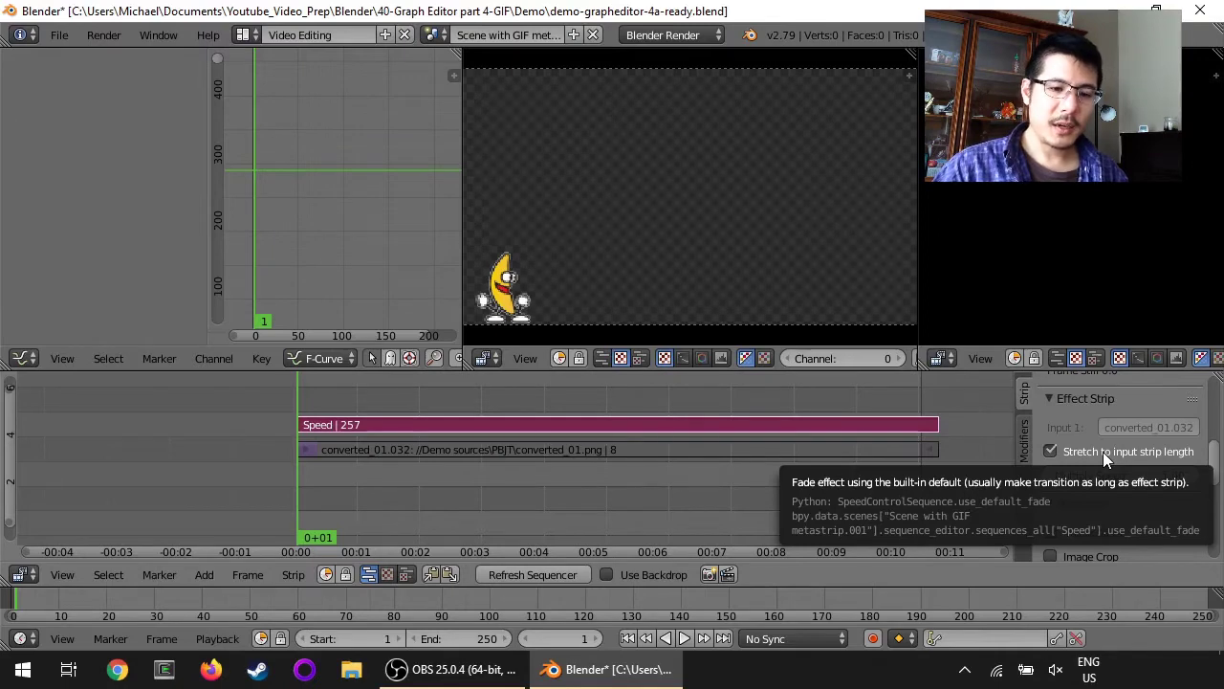
left_click(1051, 454)
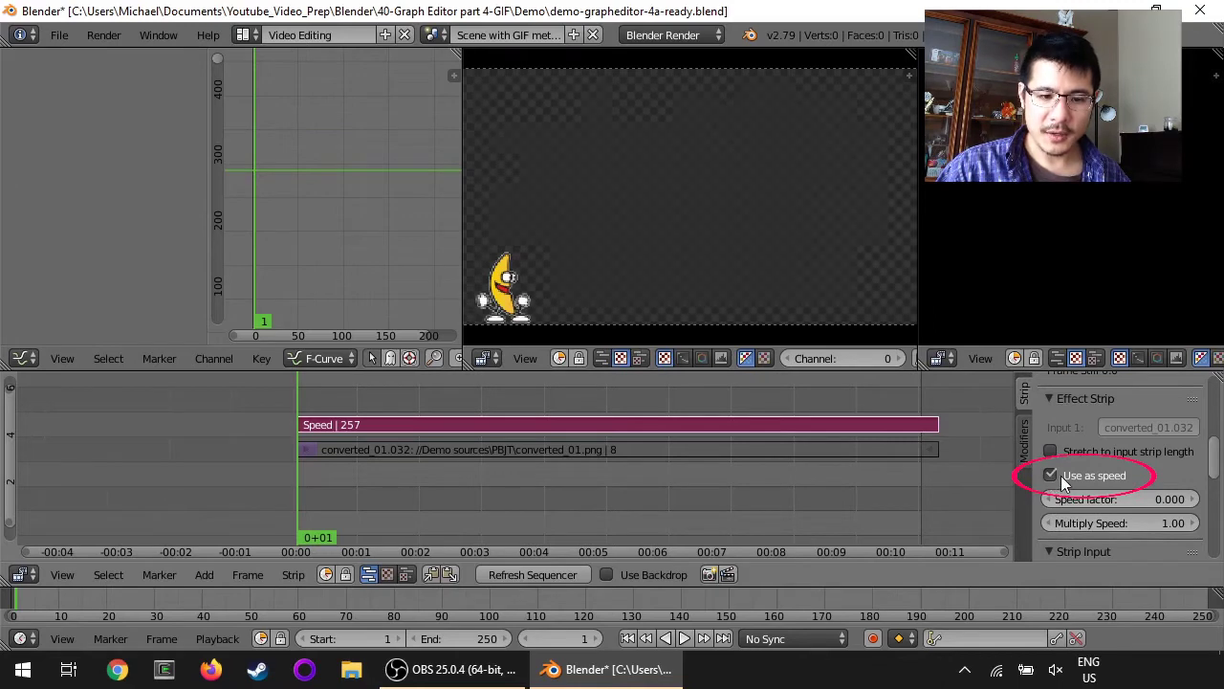
left_click(1060, 476)
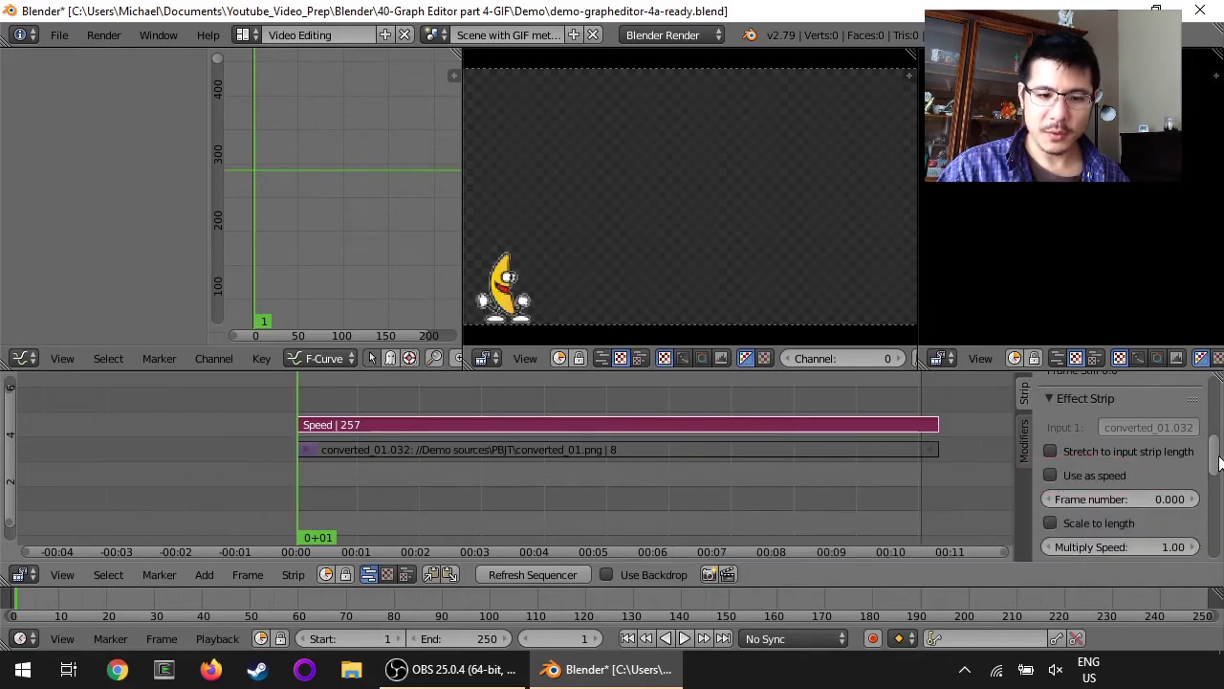
Insert a keyframe for the Speed effect's frame number of 0.000 at frame 1.
scroll(1219, 463, "down", 2)
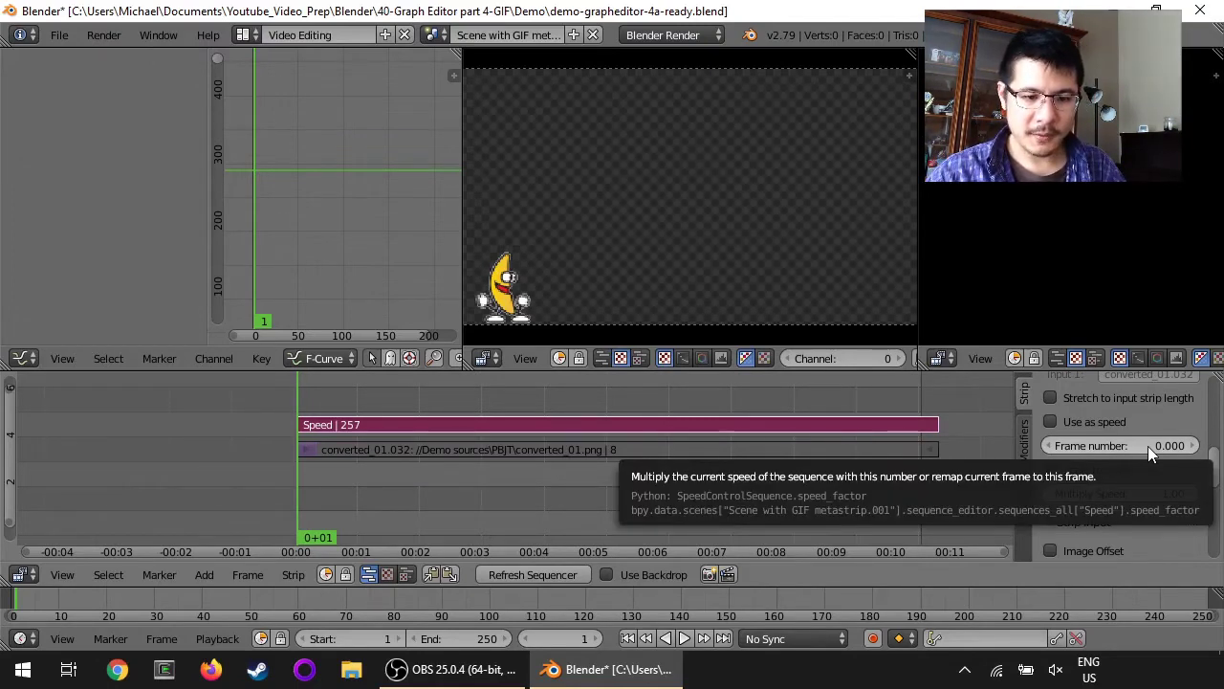
key("i")
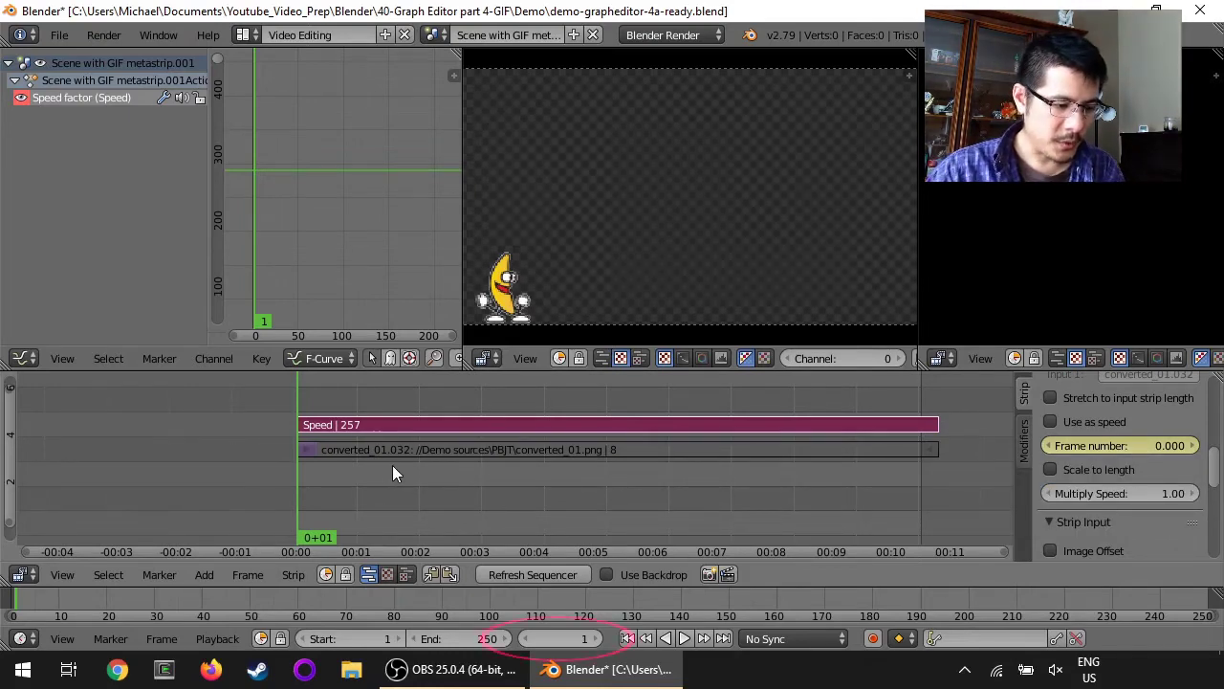
Insert a keyframe at frame 8 with the Speed effect's frame number set to 7.
key("Right")
key("Right")
key("Right")
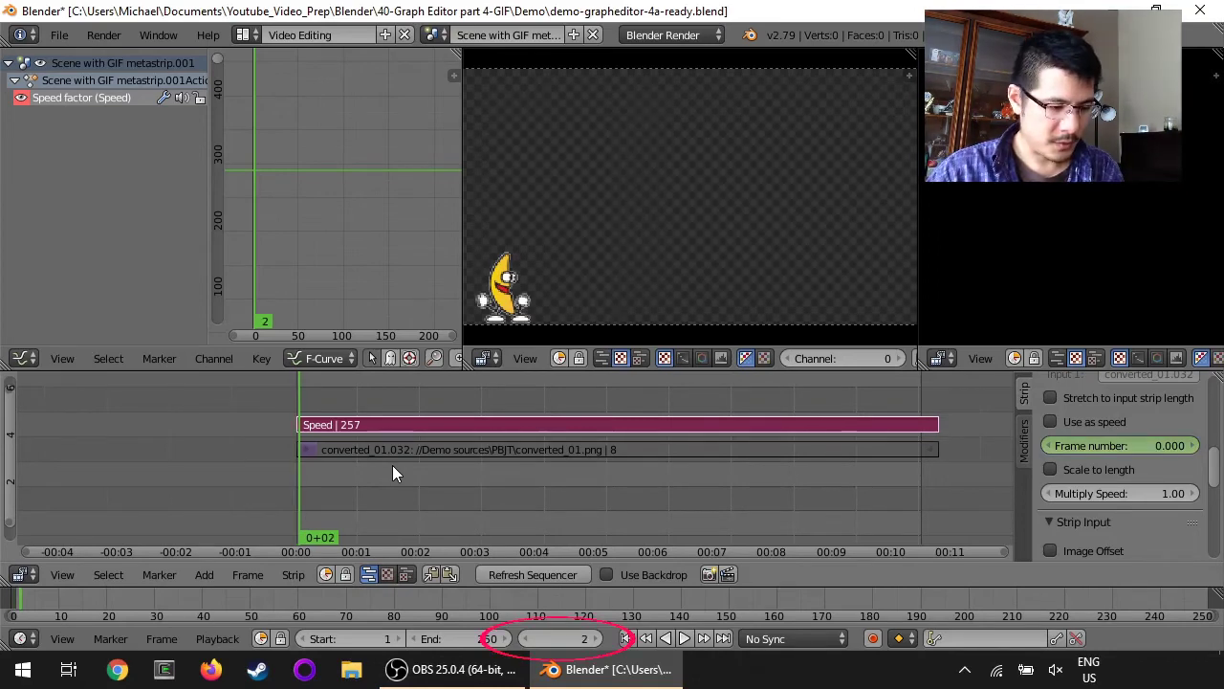
key("Right")
key("Right")
key("Right")
key("Right")
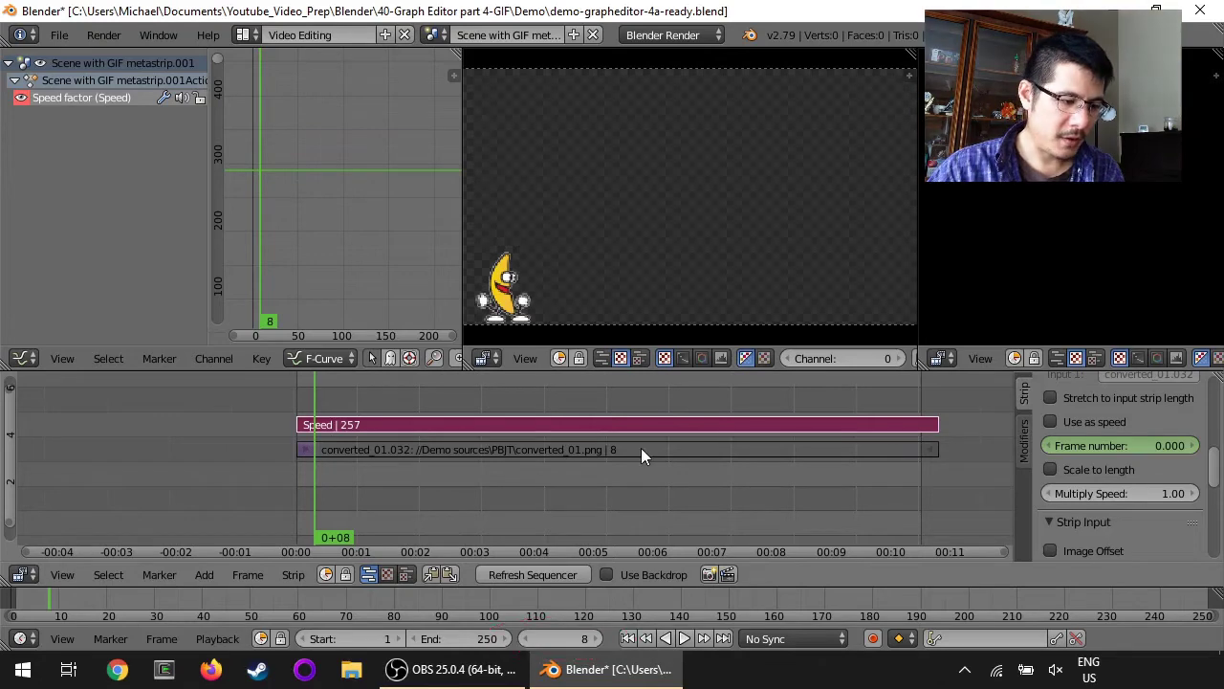
left_click(1126, 441)
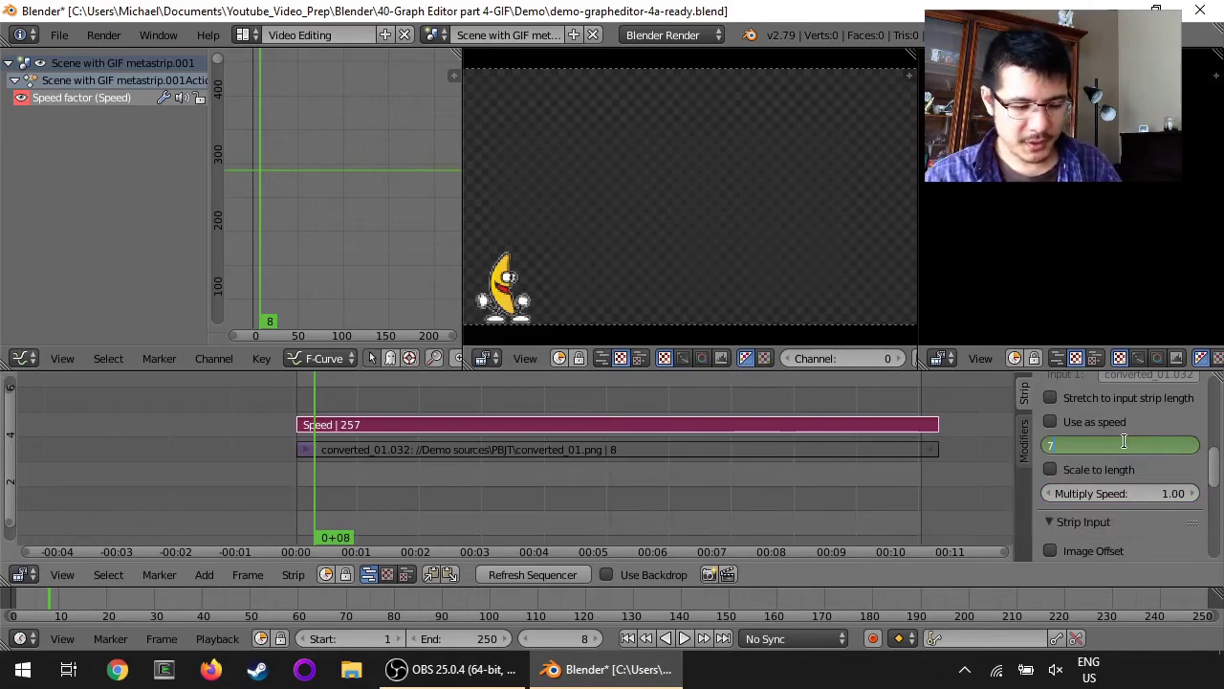
key("Return")
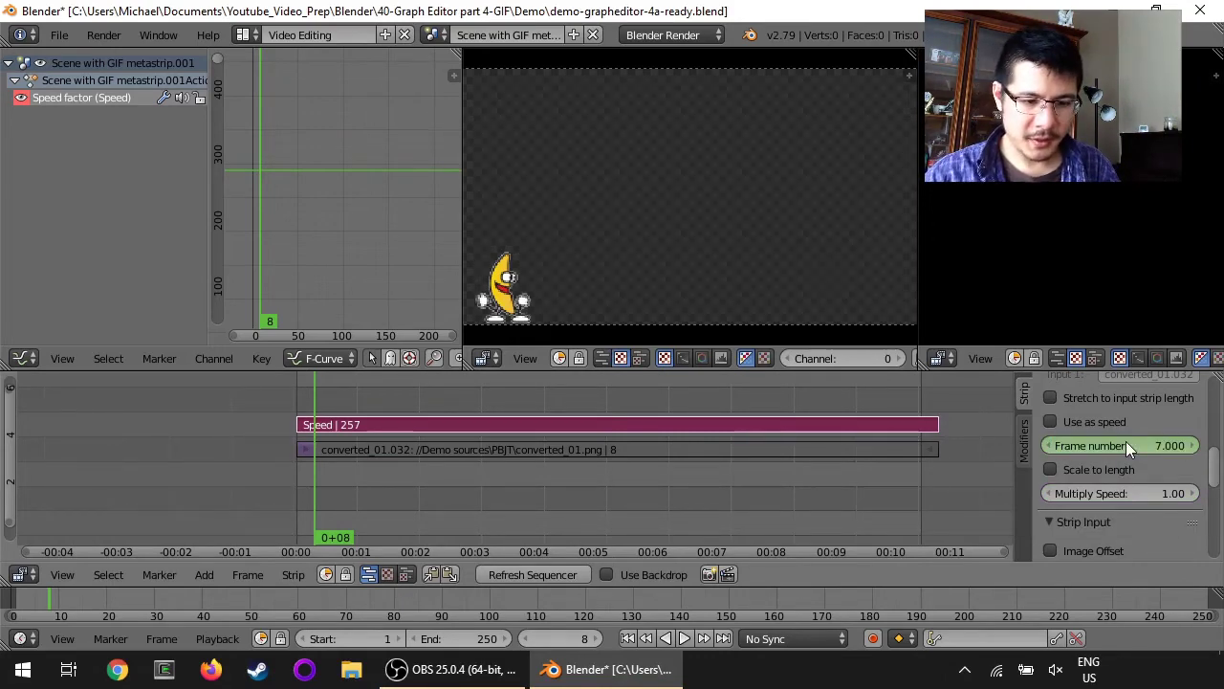
key("i")
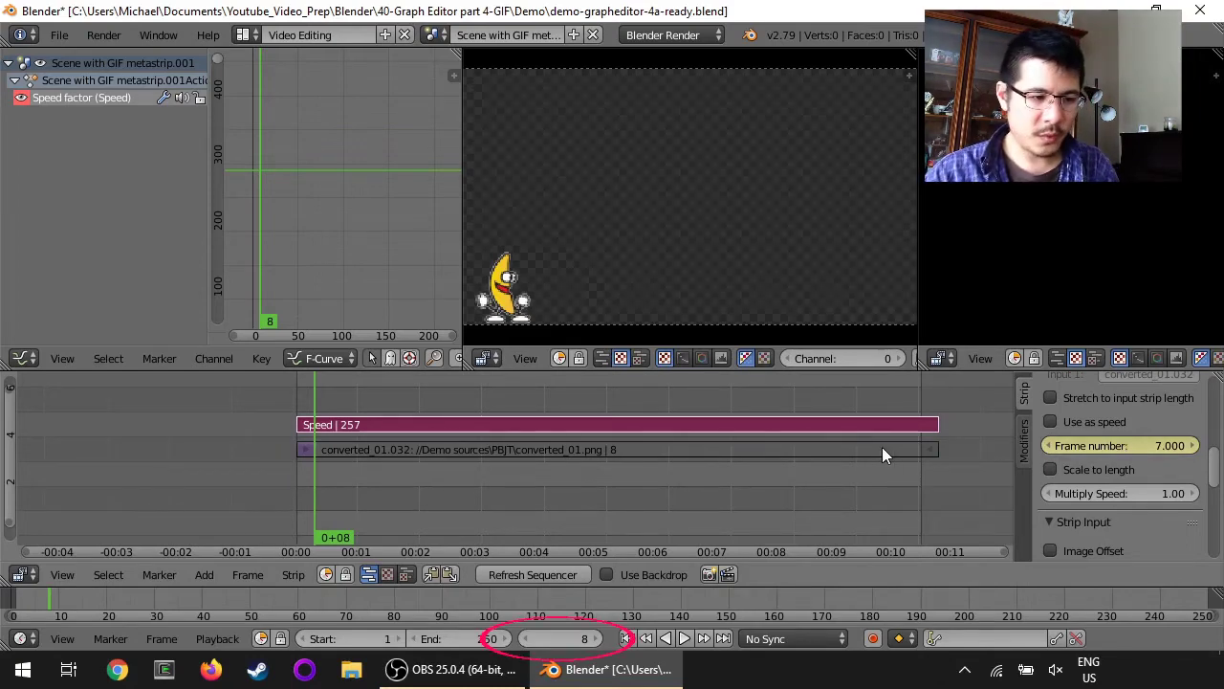
Insert a keyframe at frame 9 with the Speed effect's frame number set to 0.
key("Right")
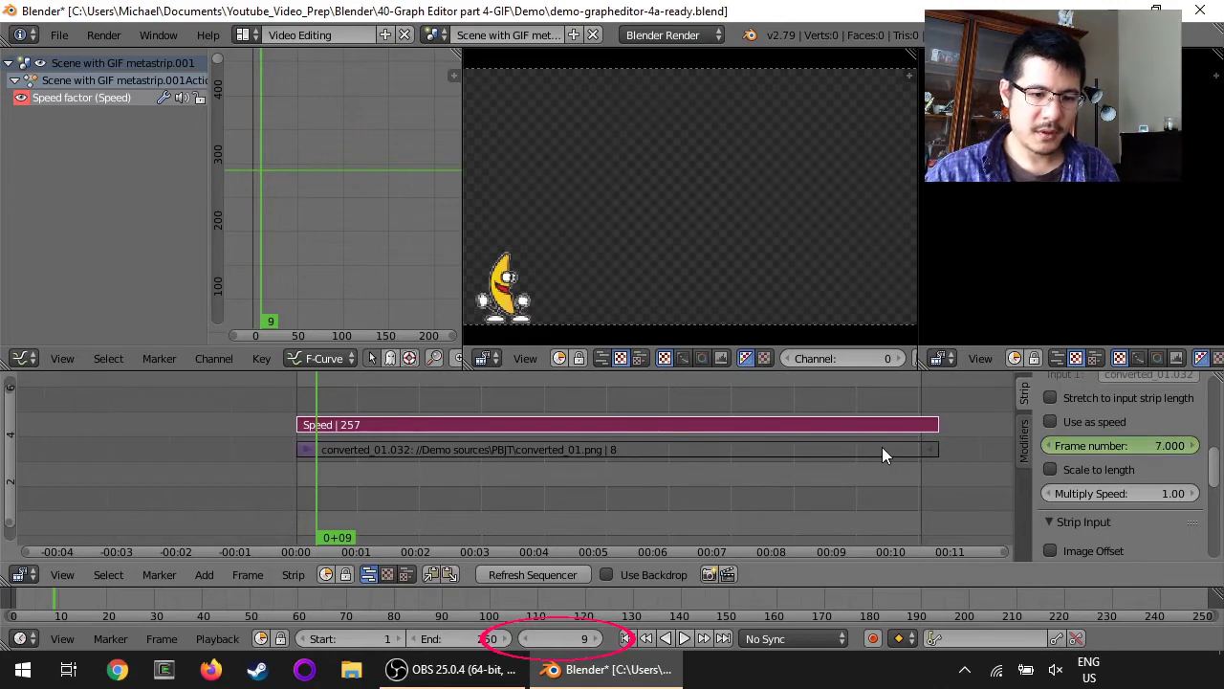
left_click(1126, 442)
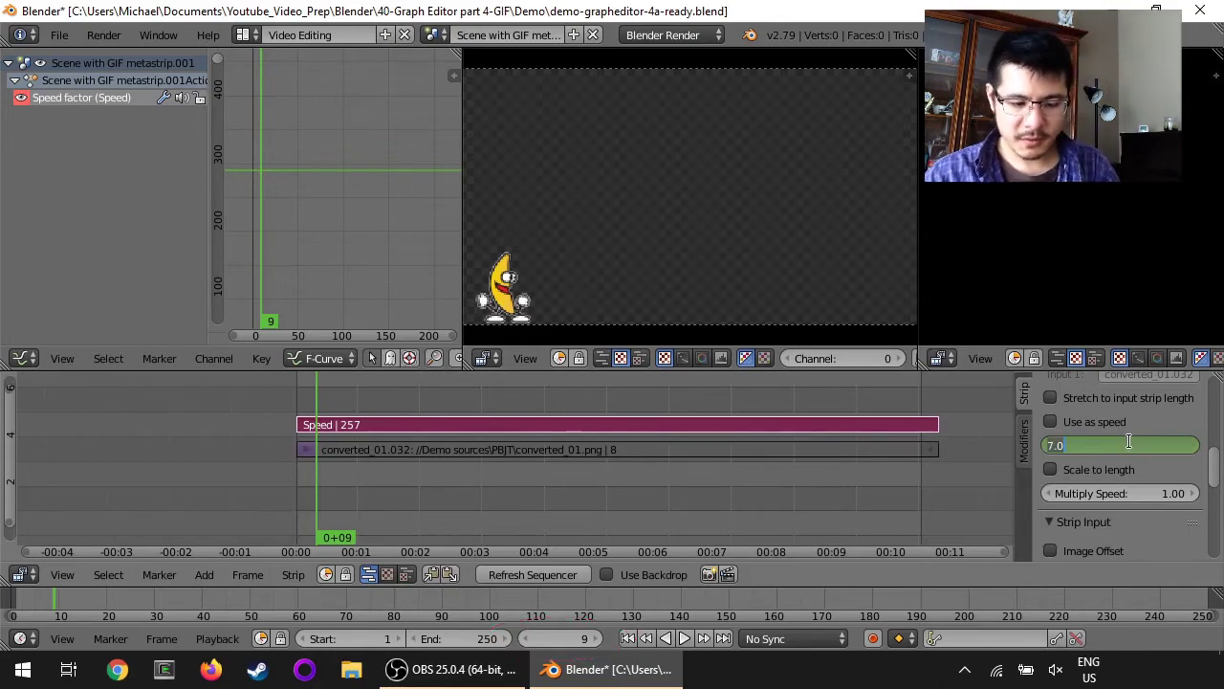
key("Return")
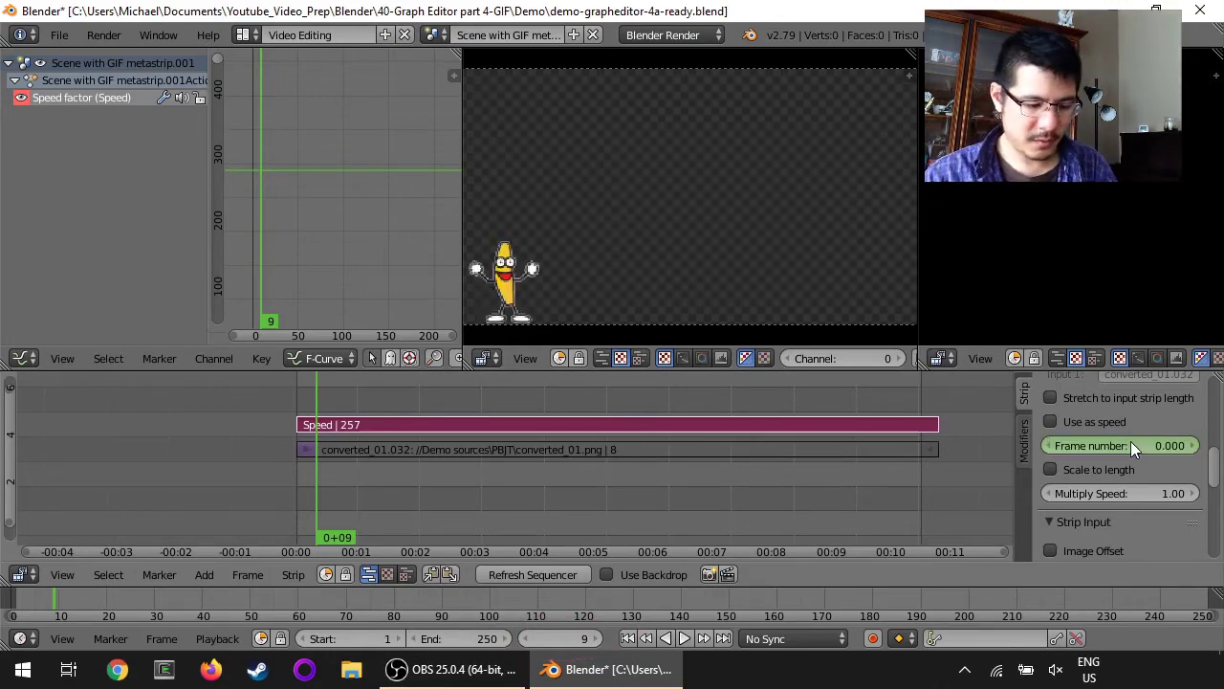
key("i")
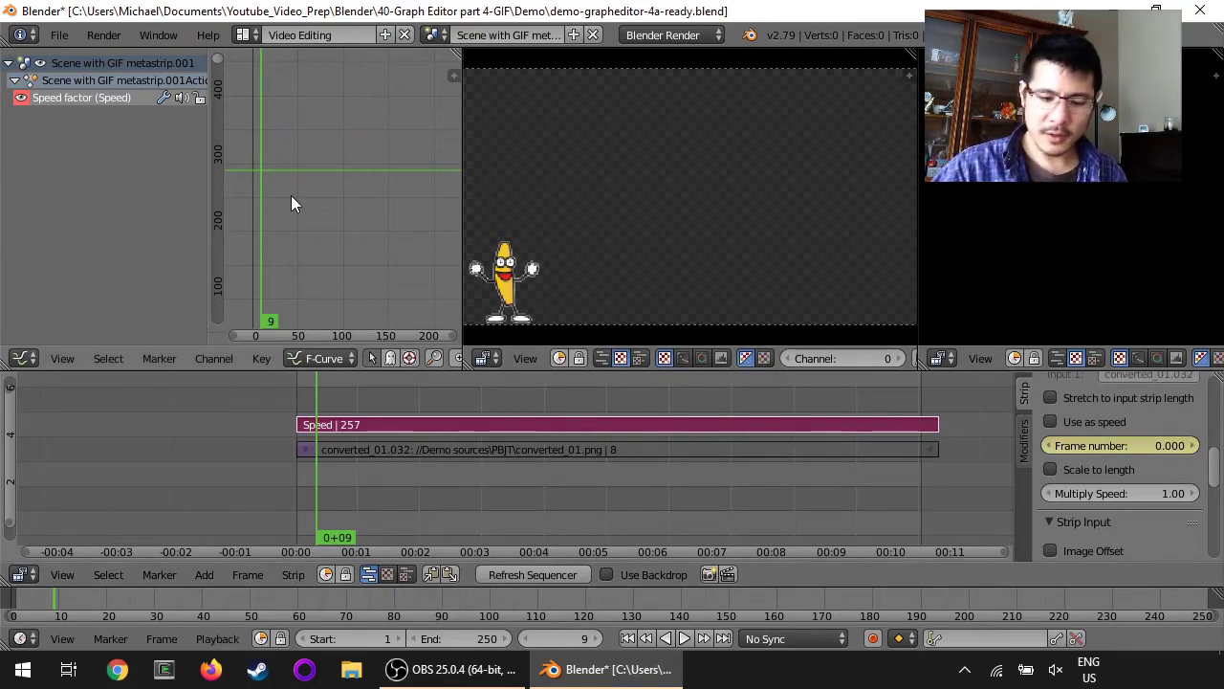
Fit the Speed factor curve in the graph and set its keyframes' interpolation mode to Linear.
key("Home")
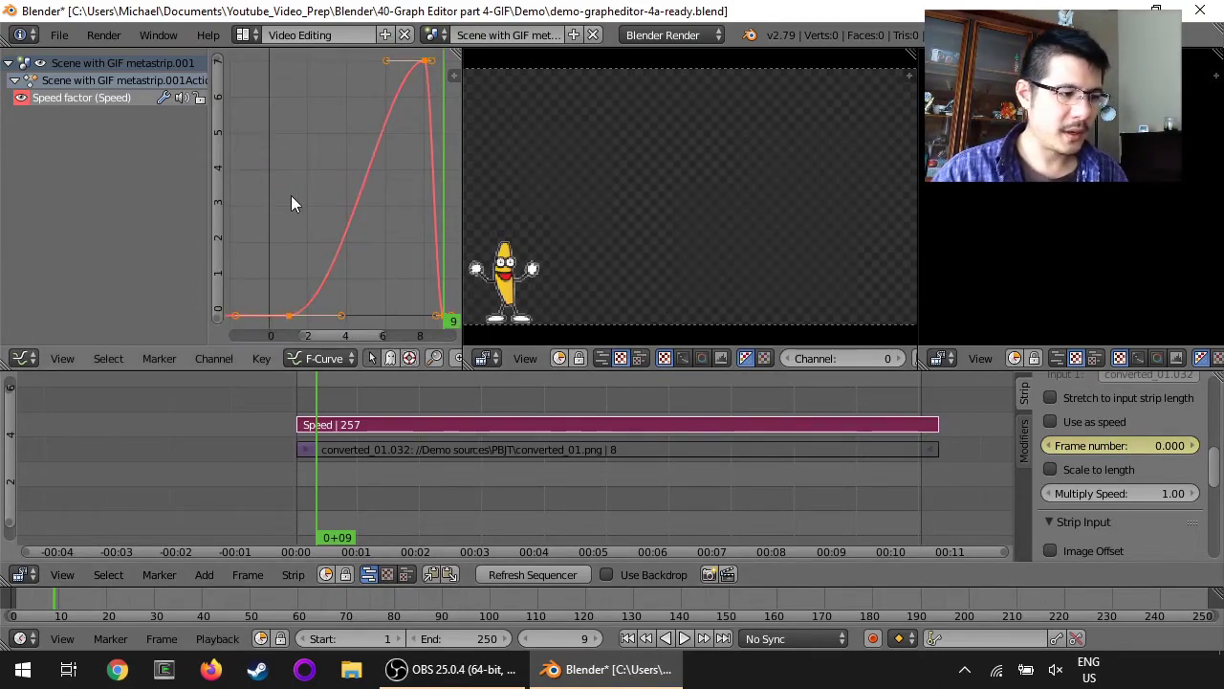
scroll(291, 195, "down", 1)
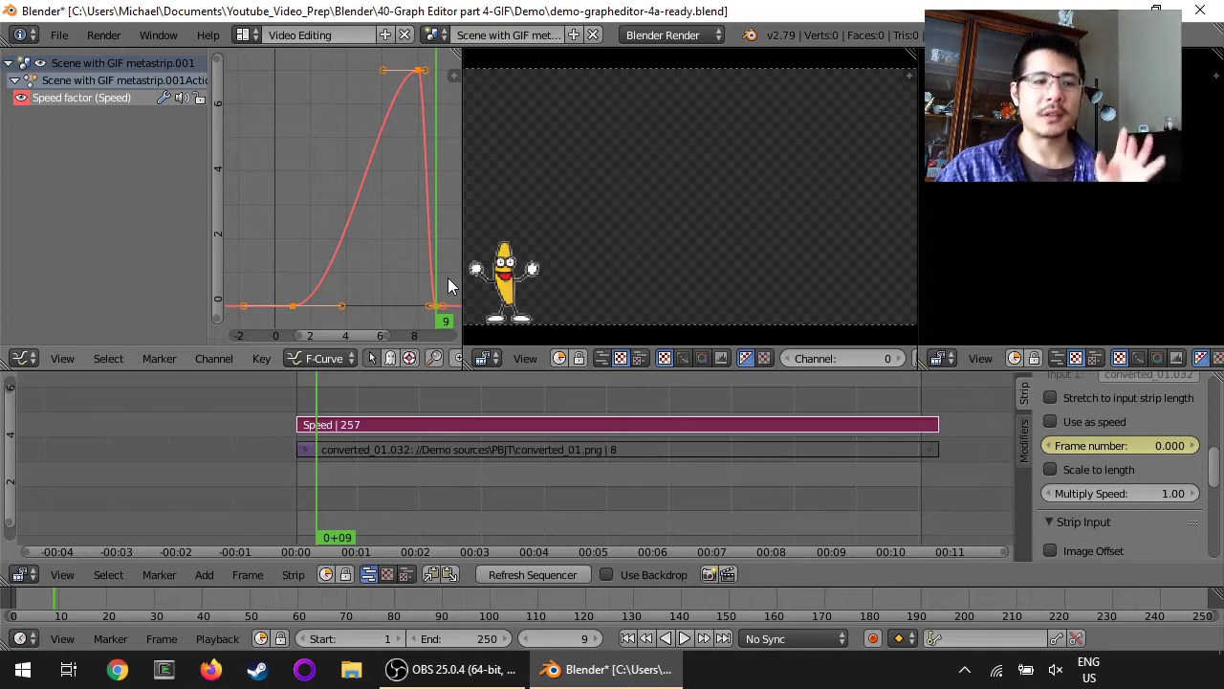
left_click(262, 359)
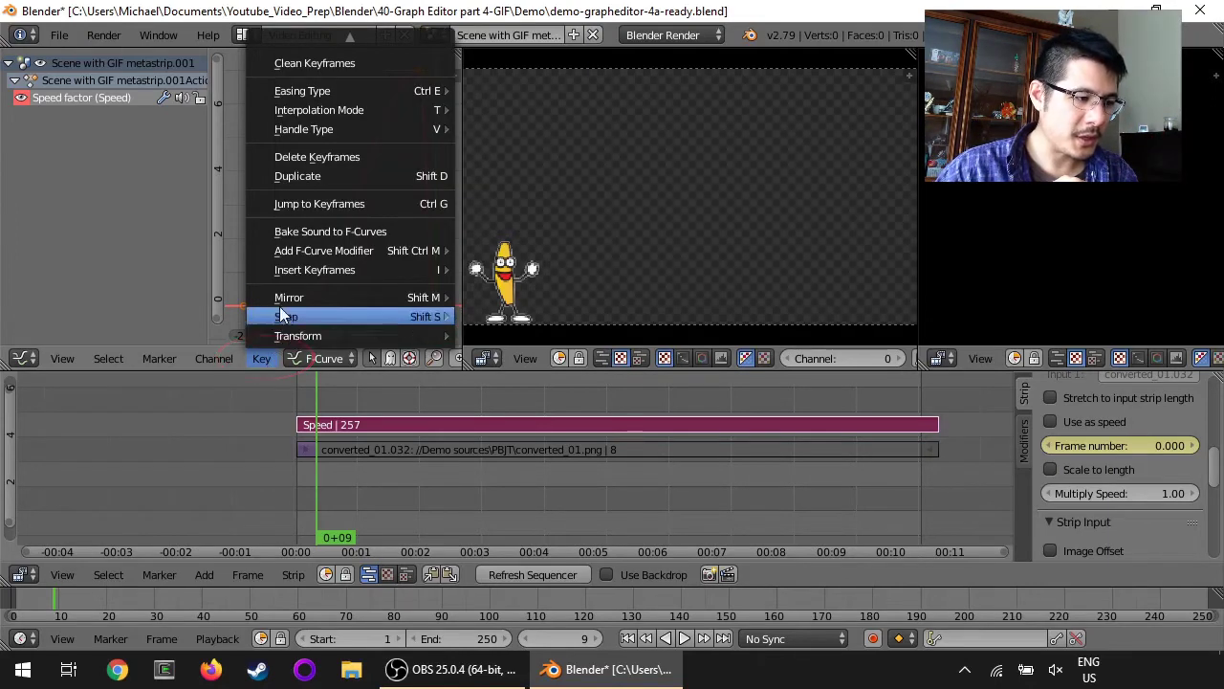
mouse_move(402, 105)
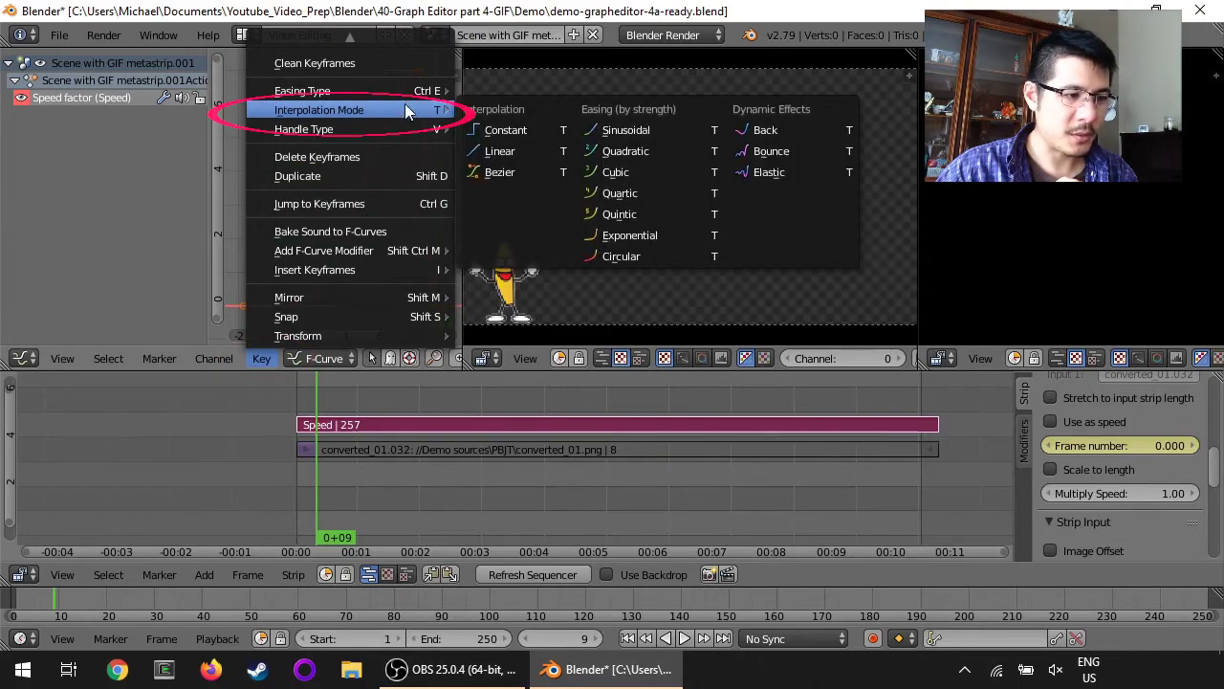
left_click(528, 150)
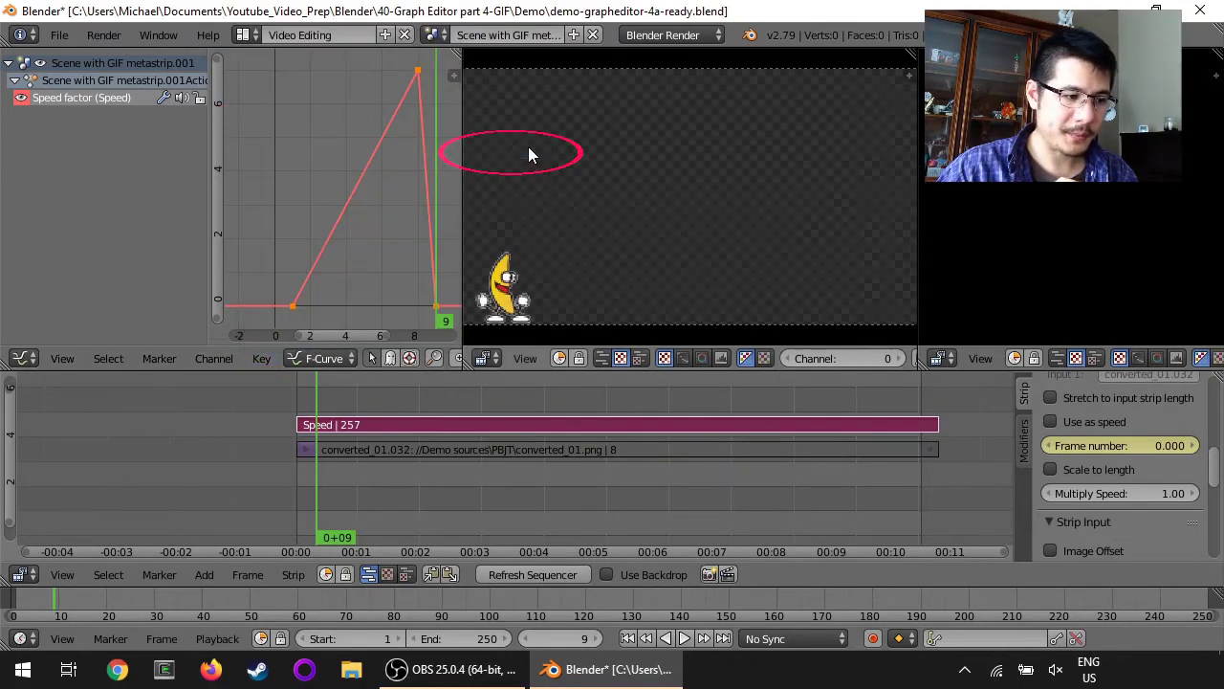
Play the animation briefly to check the keyframed Speed effect, and stop playback.
scroll(356, 258, "down", 2)
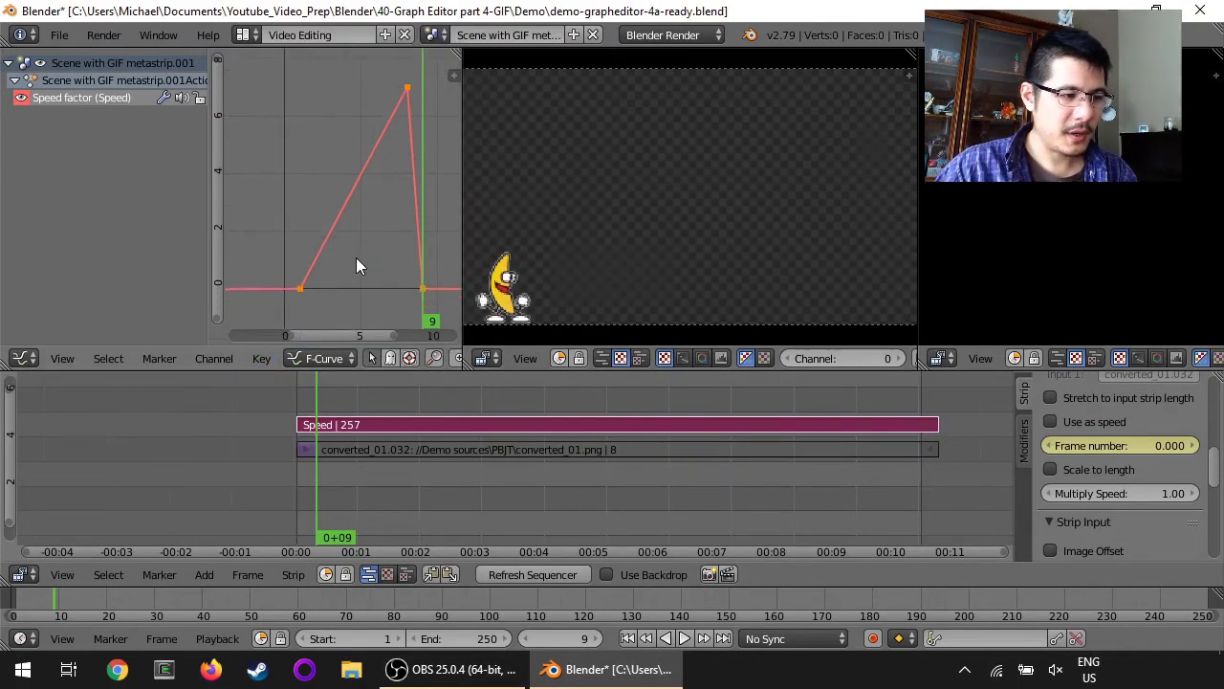
key("shift+Left")
key("alt+a")
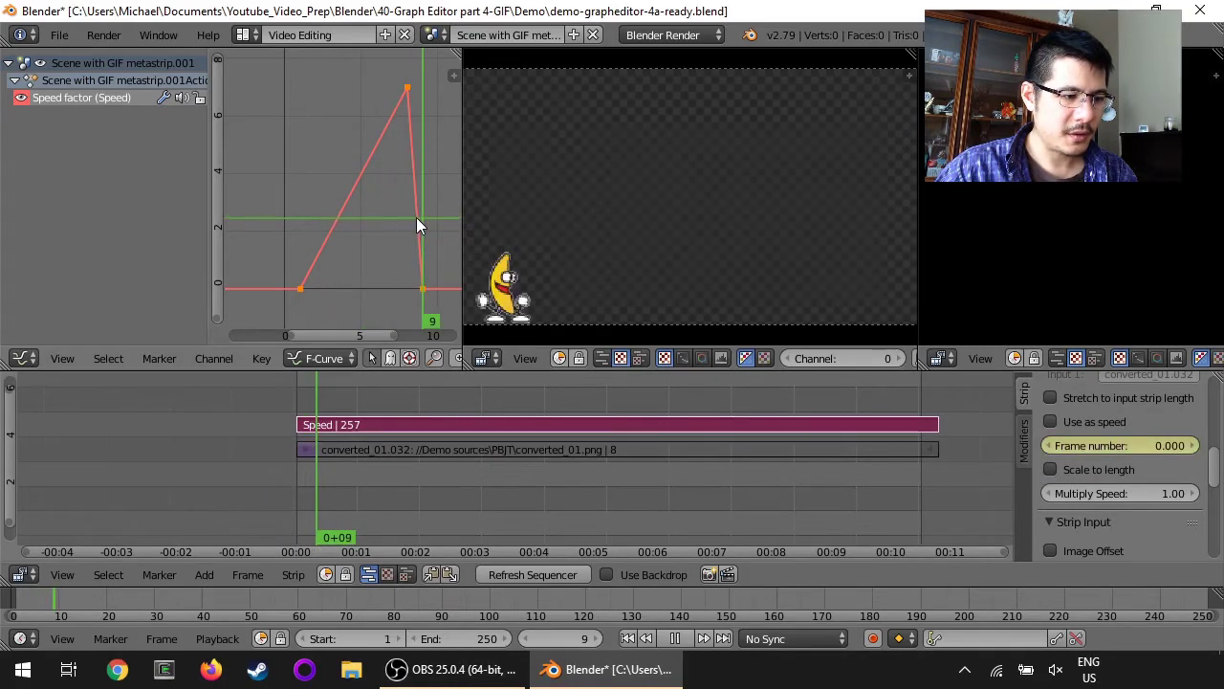
key("alt+a")
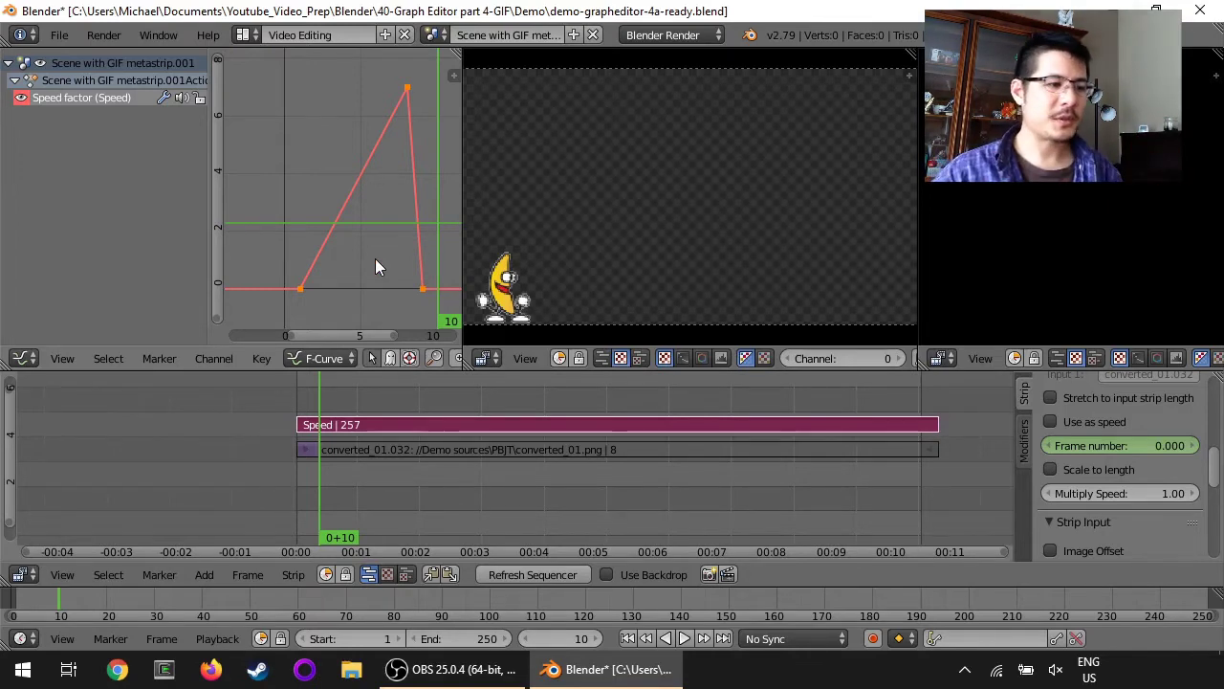
Set the Speed factor curve's extrapolation mode to Make Cyclic (F-Modifier).
scroll(375, 258, "down", 3)
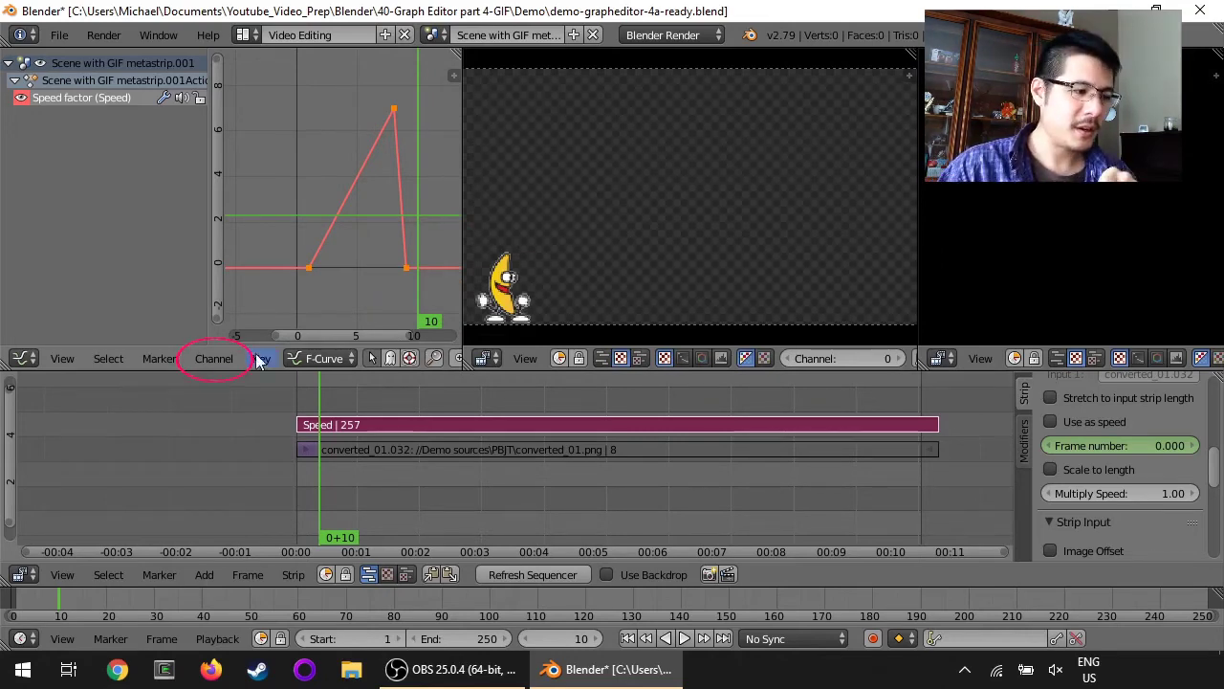
left_click(223, 360)
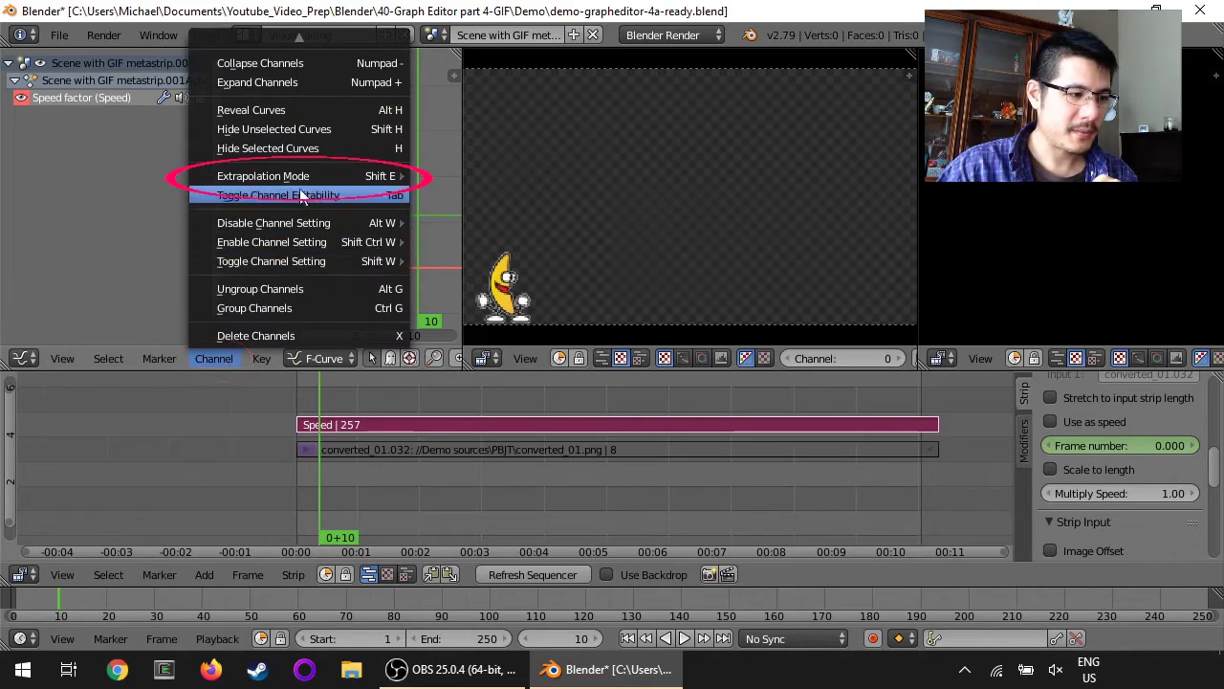
mouse_move(301, 180)
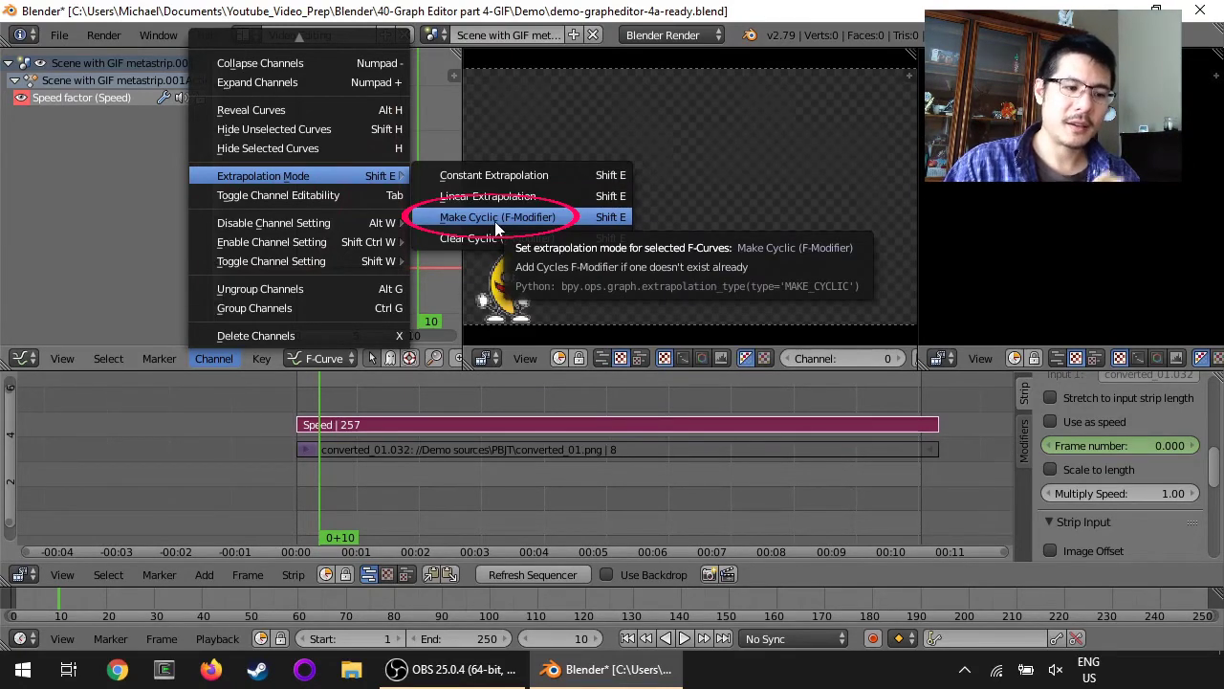
left_click(495, 221)
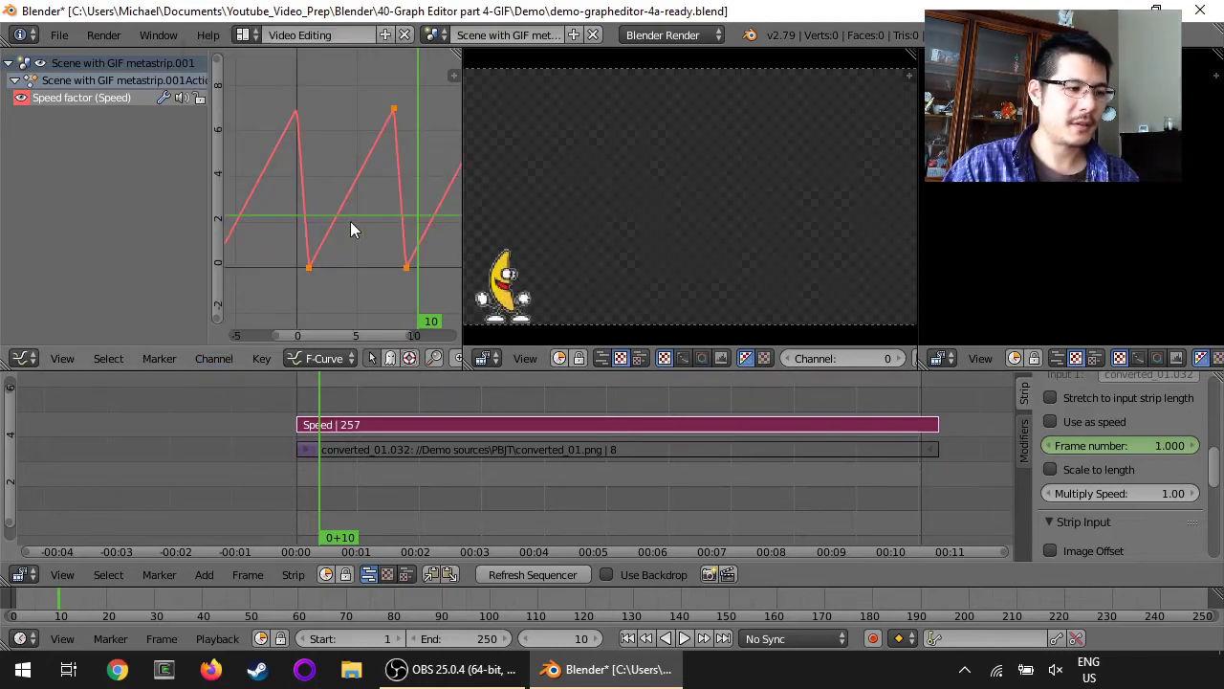
Examine the cyclic Speed factor curve over a wider frame range and play the animation to check the banana's loop.
scroll(350, 221, "down", 4)
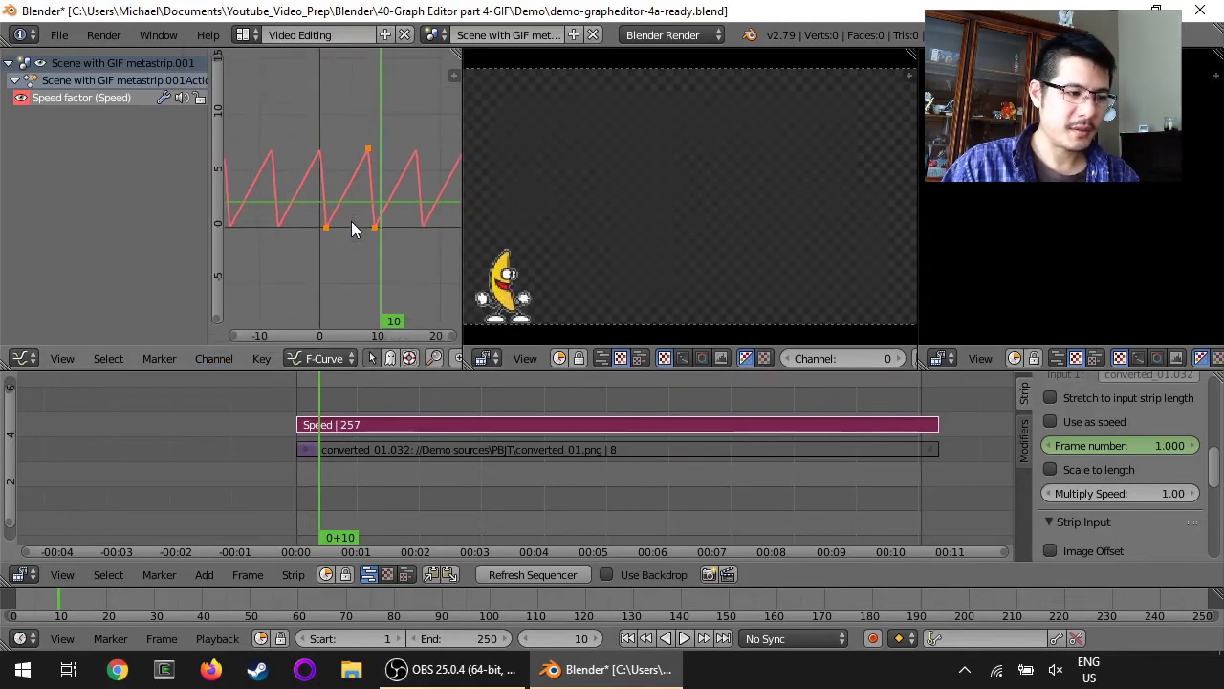
scroll(351, 221, "down", 6)
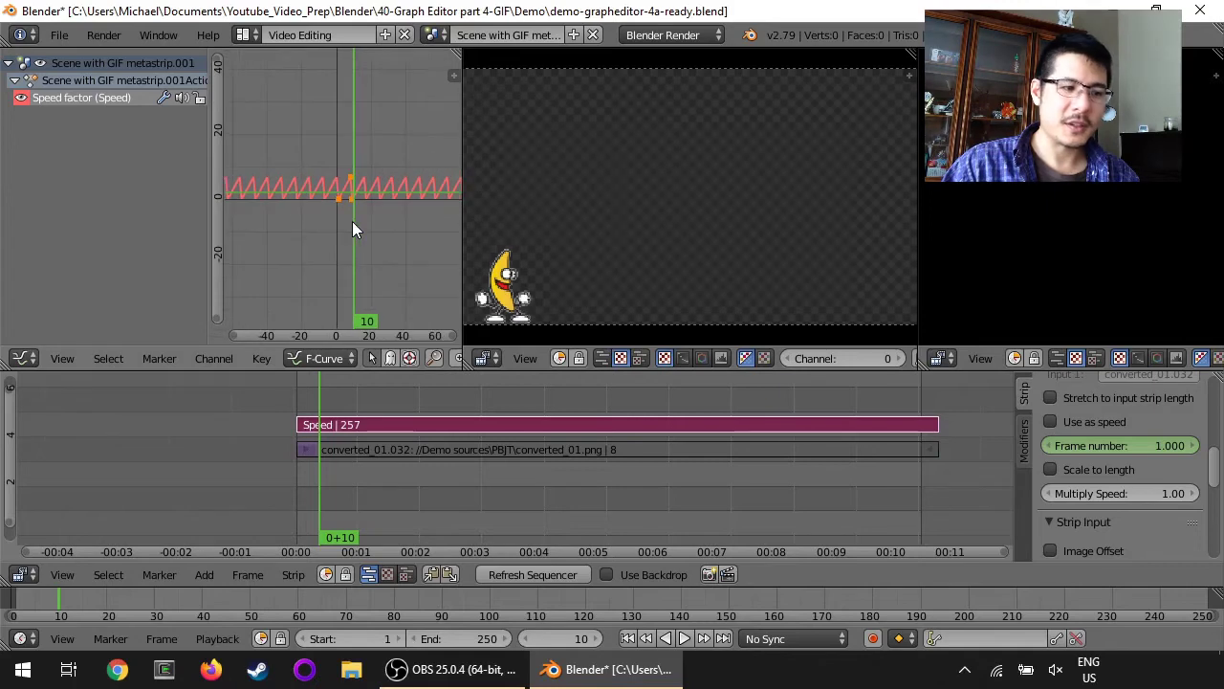
scroll(352, 230, "down", 2)
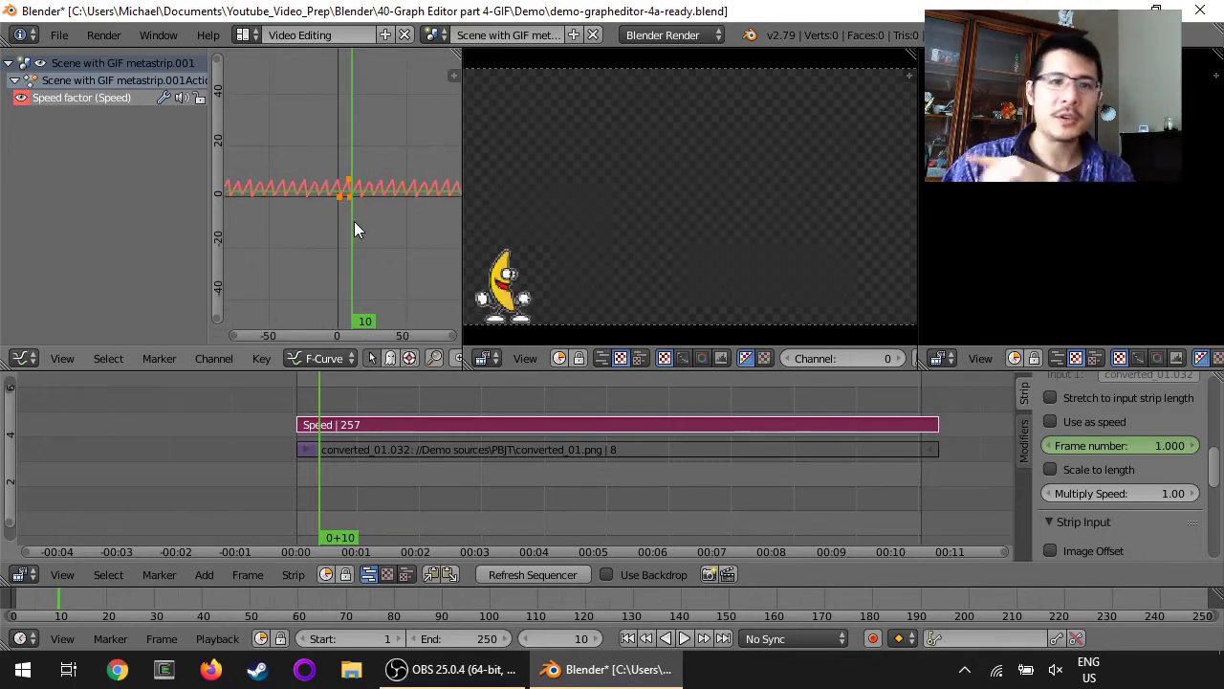
scroll(354, 230, "down", 2)
scroll(354, 229, "up", 1)
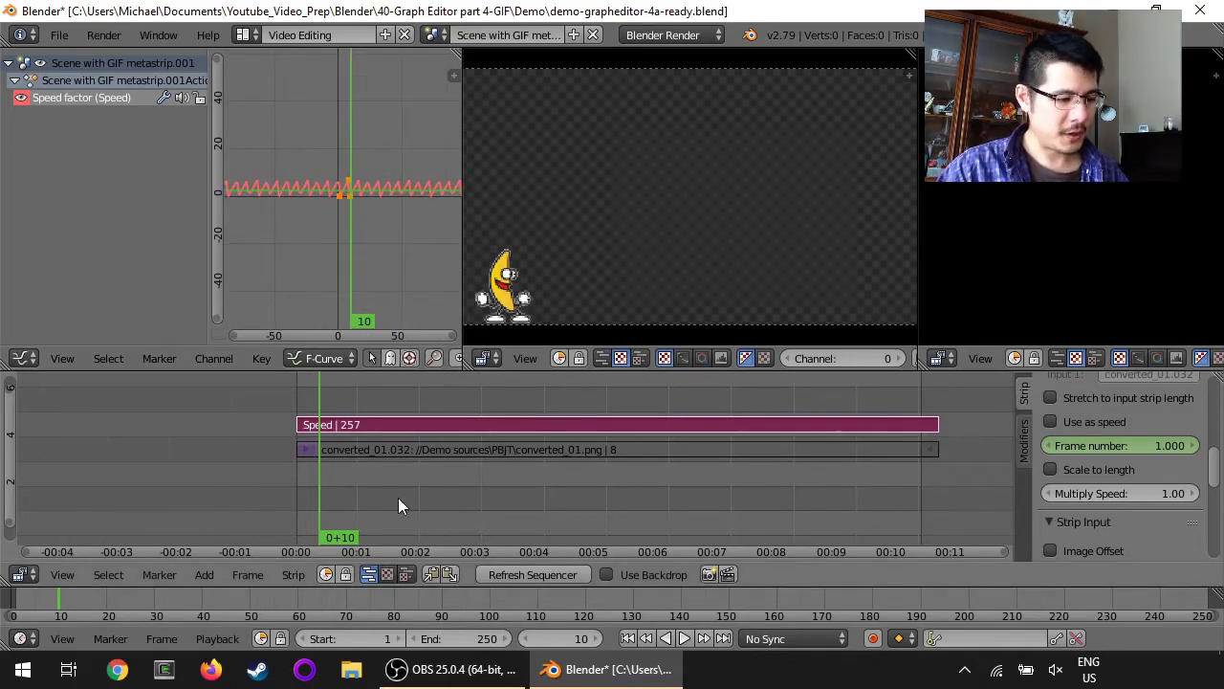
left_click(684, 638)
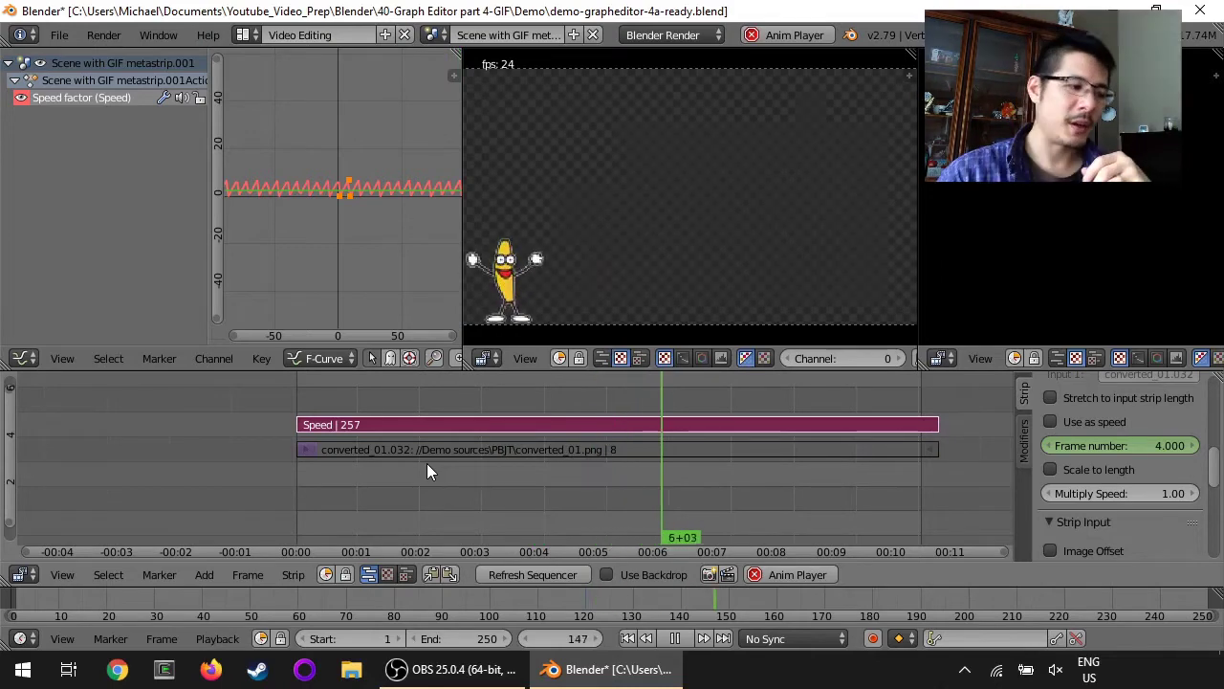
Review the extrapolation modes offered for the Speed factor curve.
left_click(214, 359)
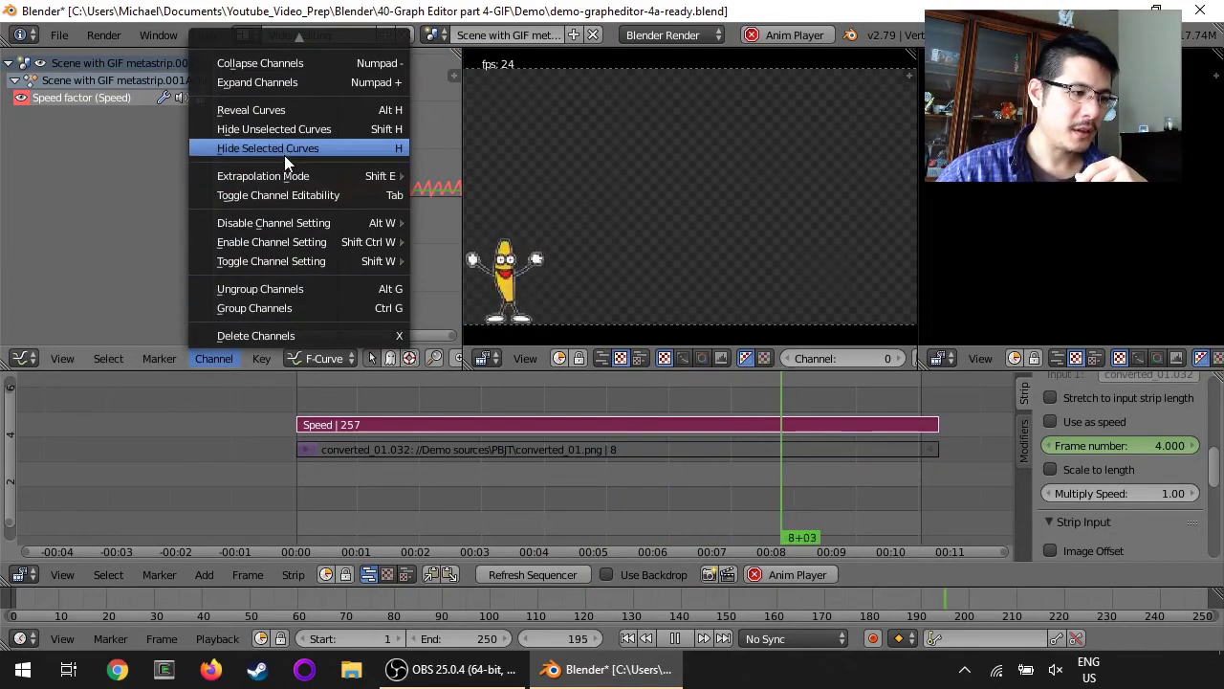
mouse_move(288, 180)
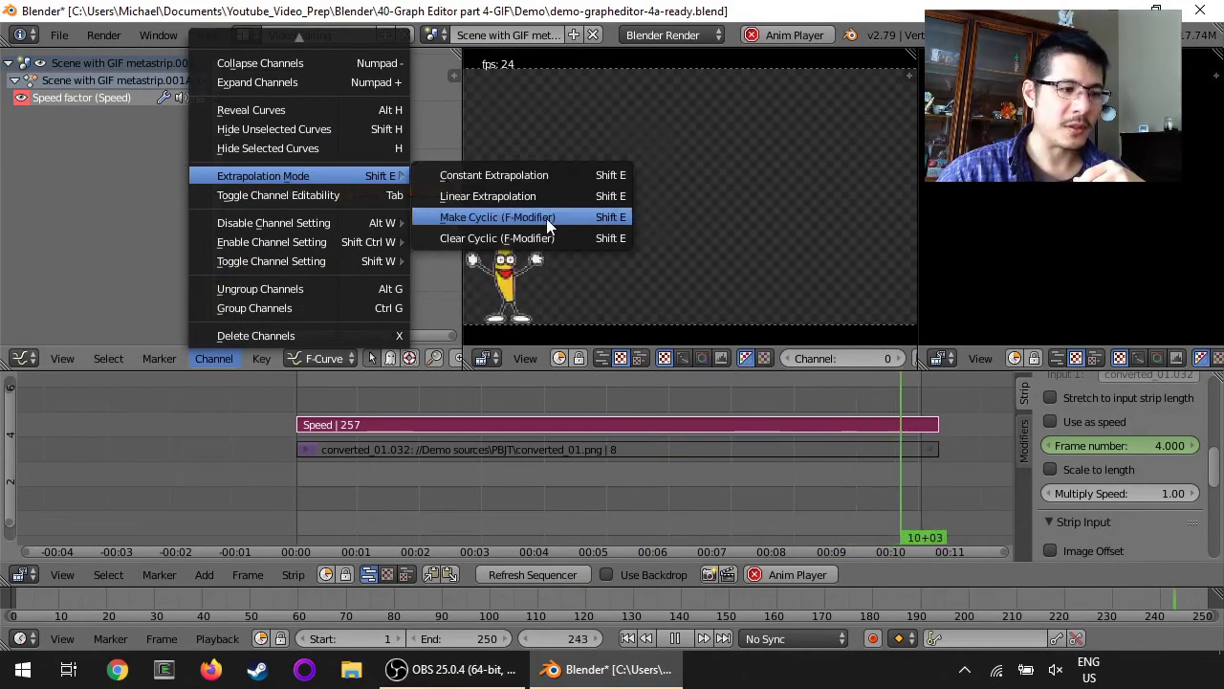